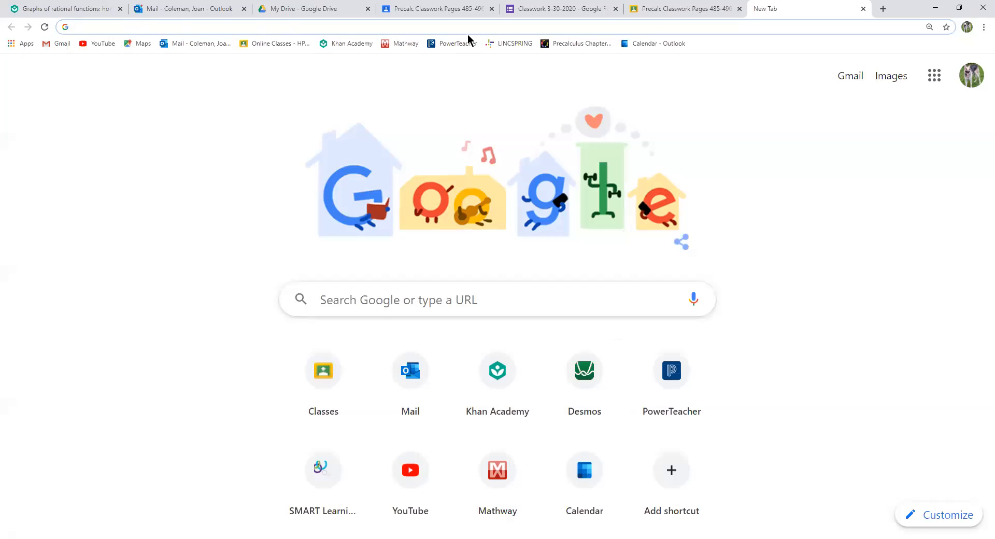
# - Open the graphing calculator at desmos.com/calculator
pyautogui.write('desmos')
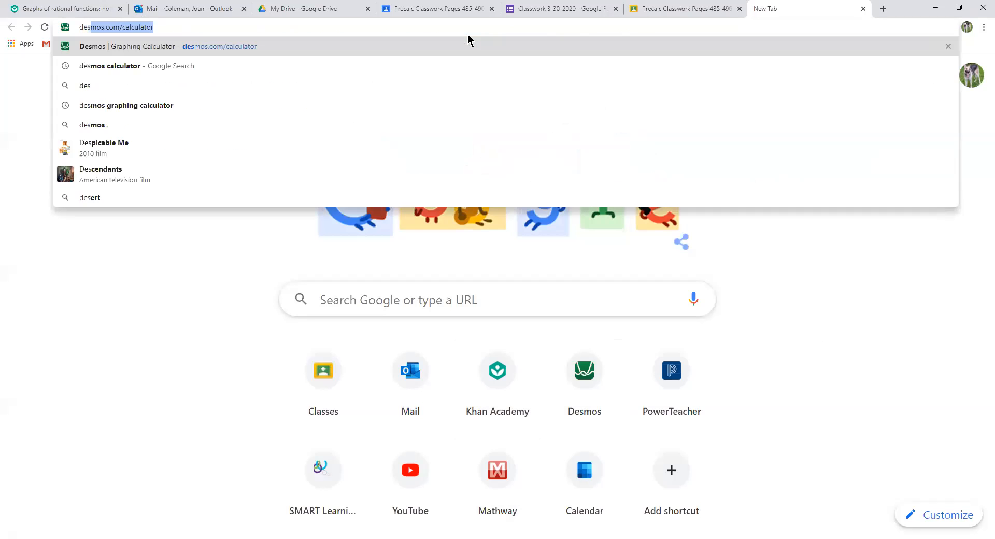
pyautogui.write('.c')
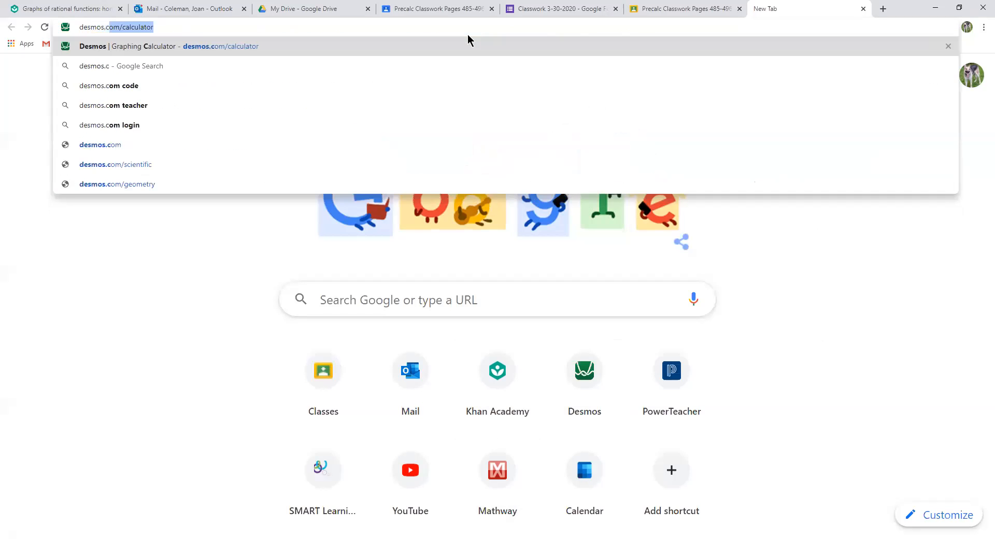
pyautogui.write('om')
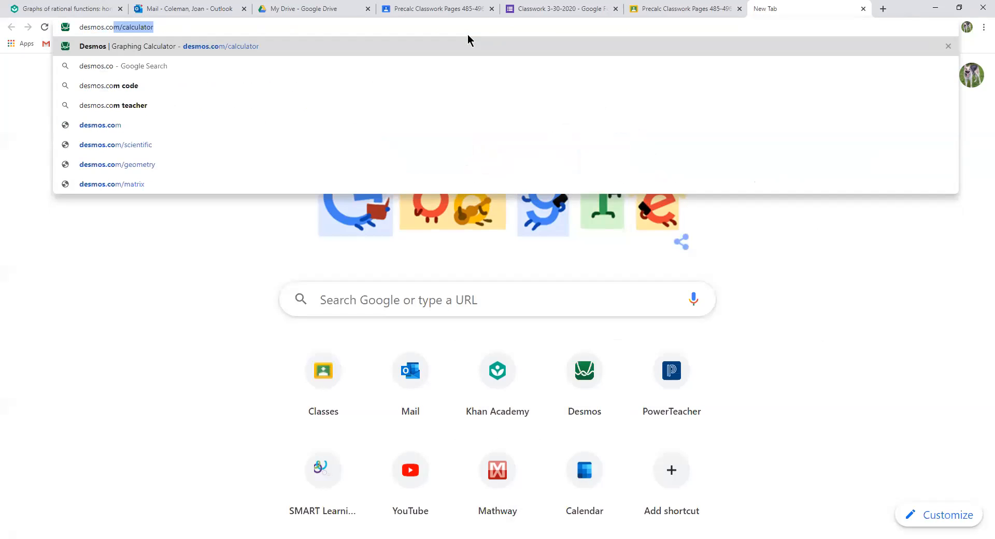
pyautogui.press('Return')
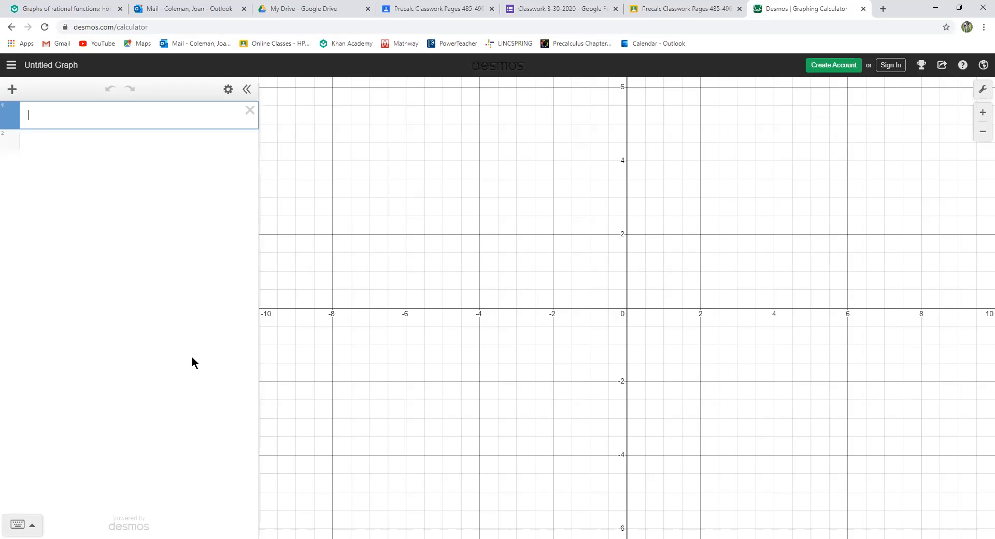
# - Demonstrate showing and hiding the on-screen math keypad, leaving it displayed
pyautogui.click(32, 528)
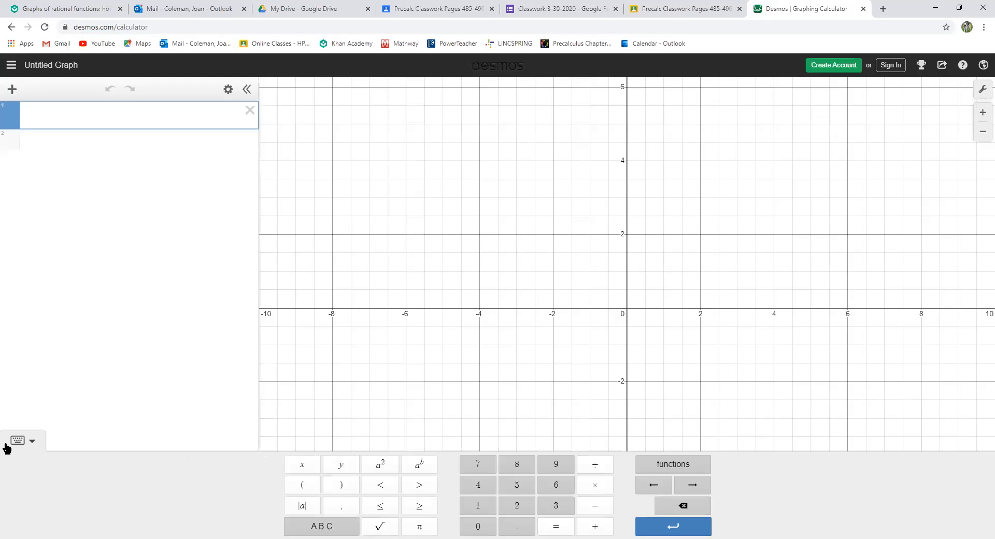
pyautogui.click(32, 442)
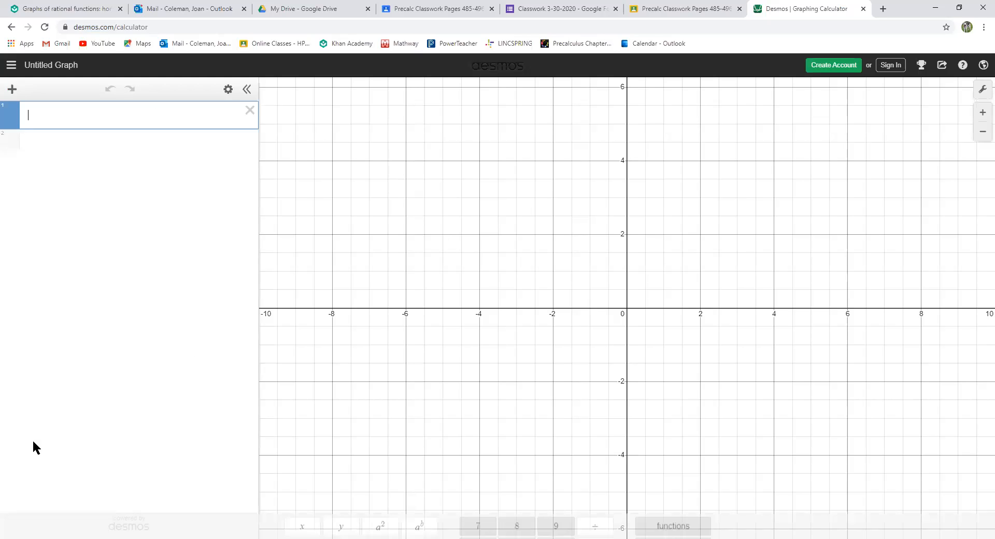
pyautogui.click(32, 529)
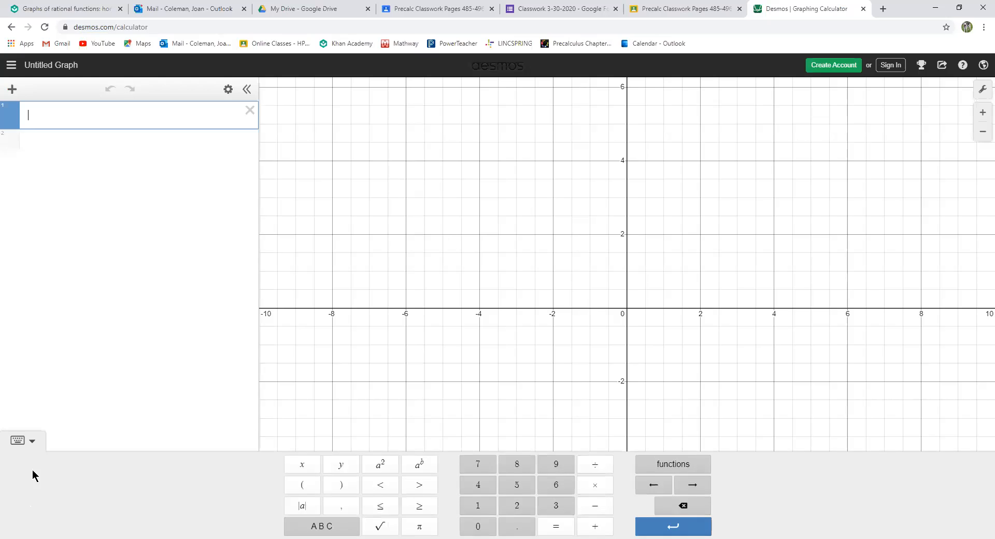
pyautogui.click(32, 441)
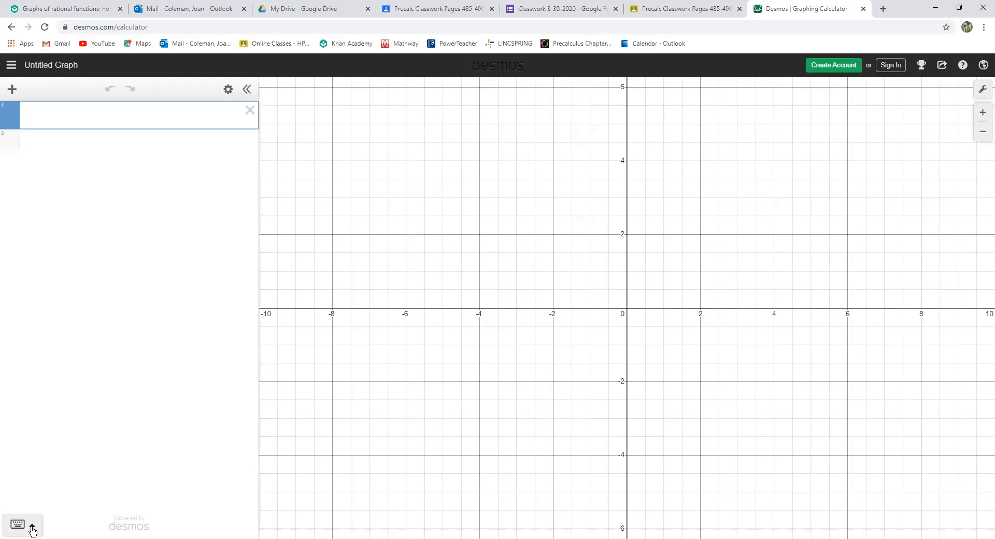
pyautogui.click(31, 525)
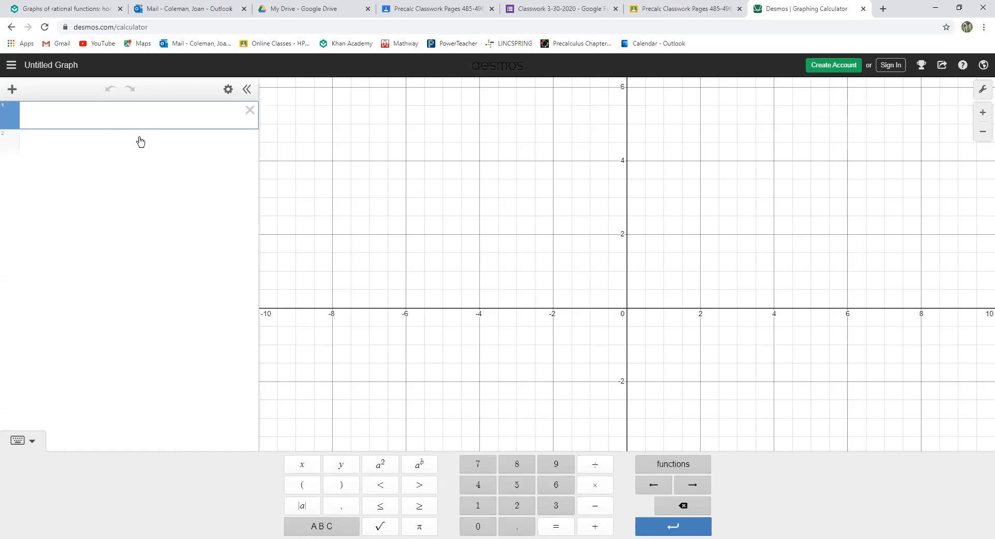
# - Enter the function F(x) = x² in the first expression line
pyautogui.write('F(x)')
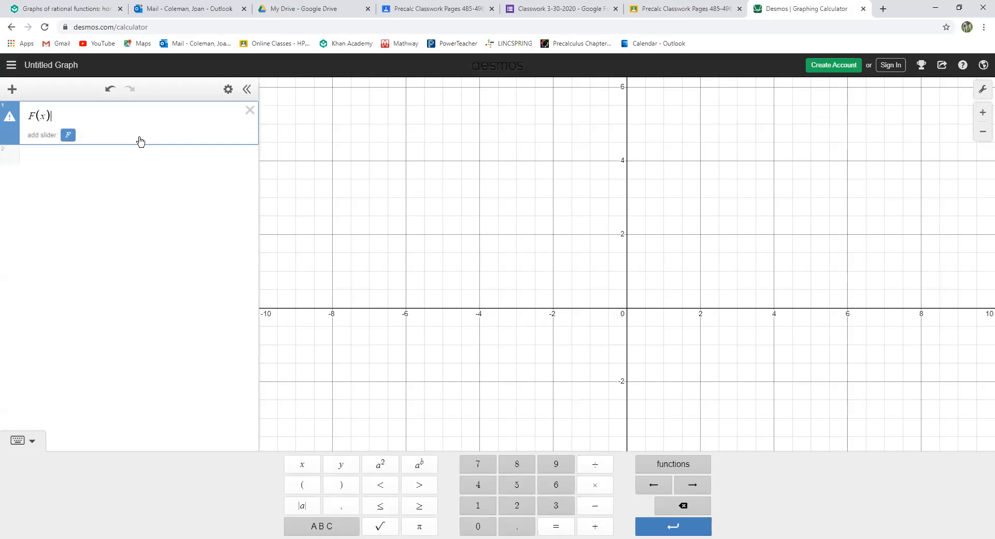
pyautogui.write('=')
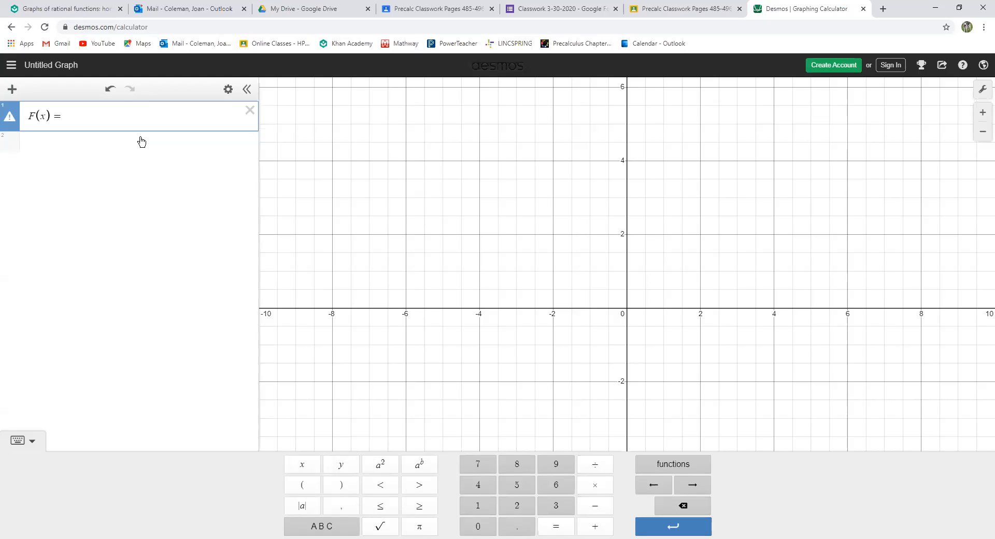
pyautogui.write('x')
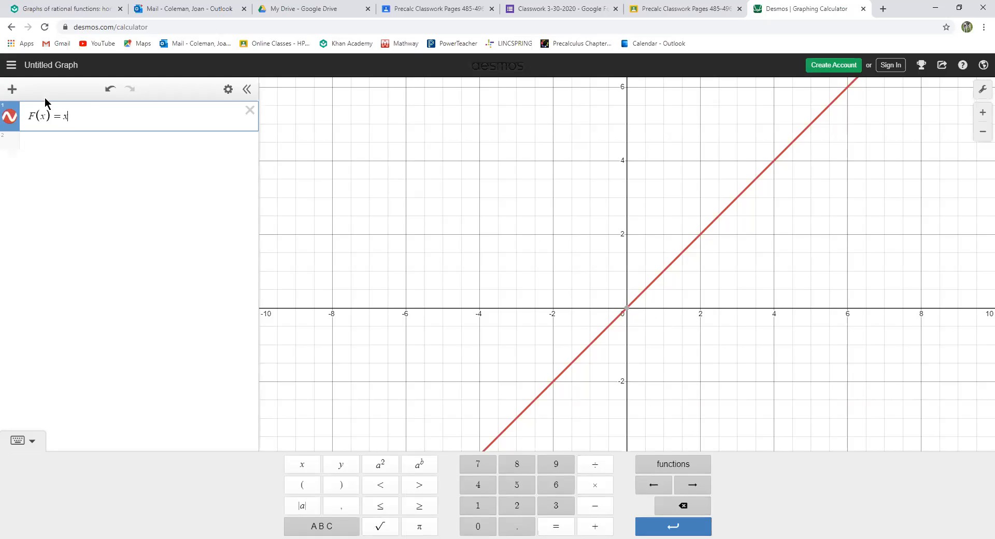
pyautogui.click(385, 468)
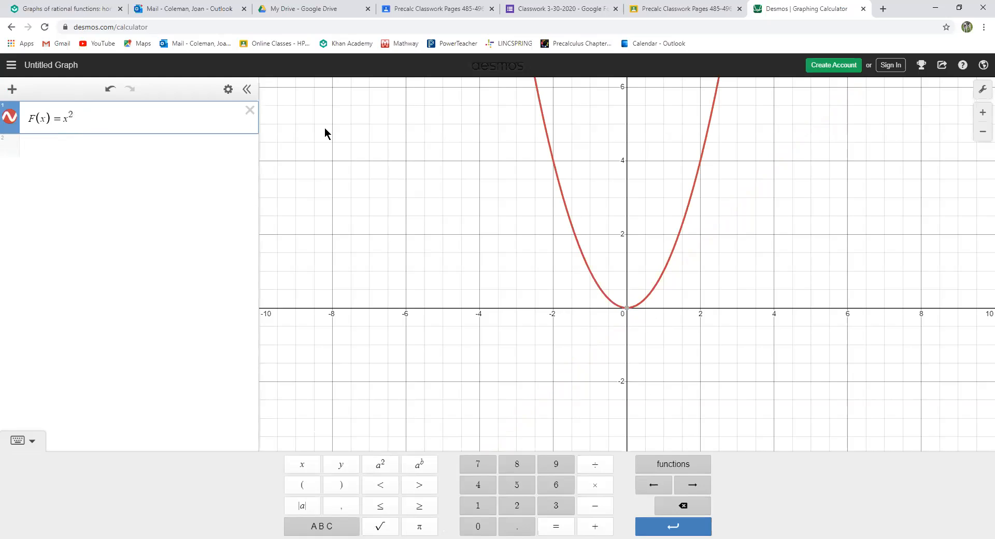
# - Extend the function with the terms + 3 and + x⁵ so it reads F(x) = x² + 3 + x⁵
pyautogui.write('+3')
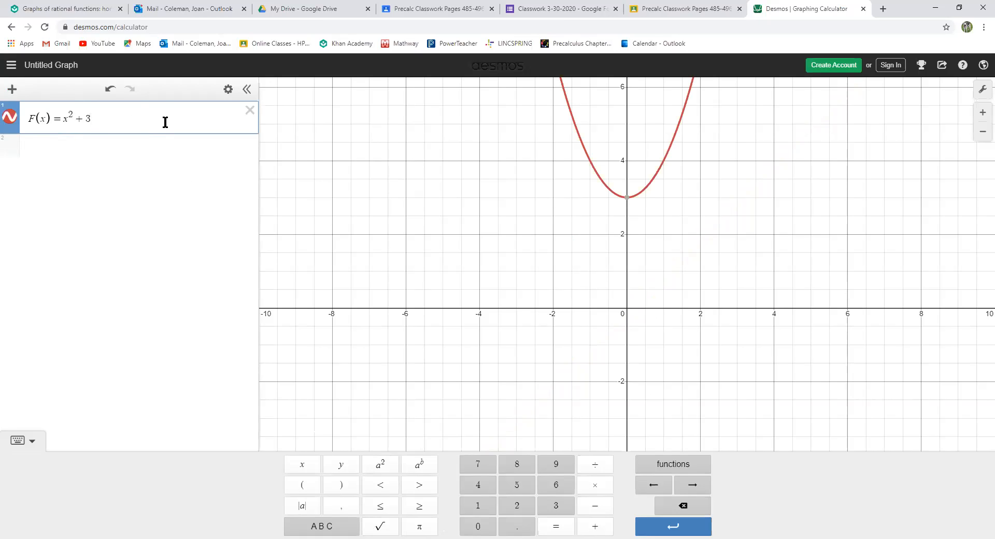
pyautogui.write('+')
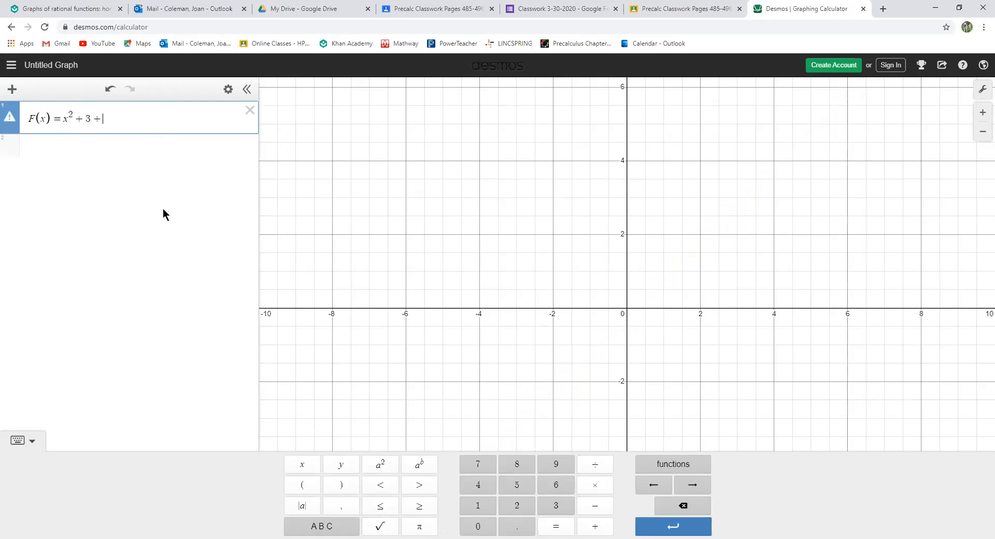
pyautogui.write('x')
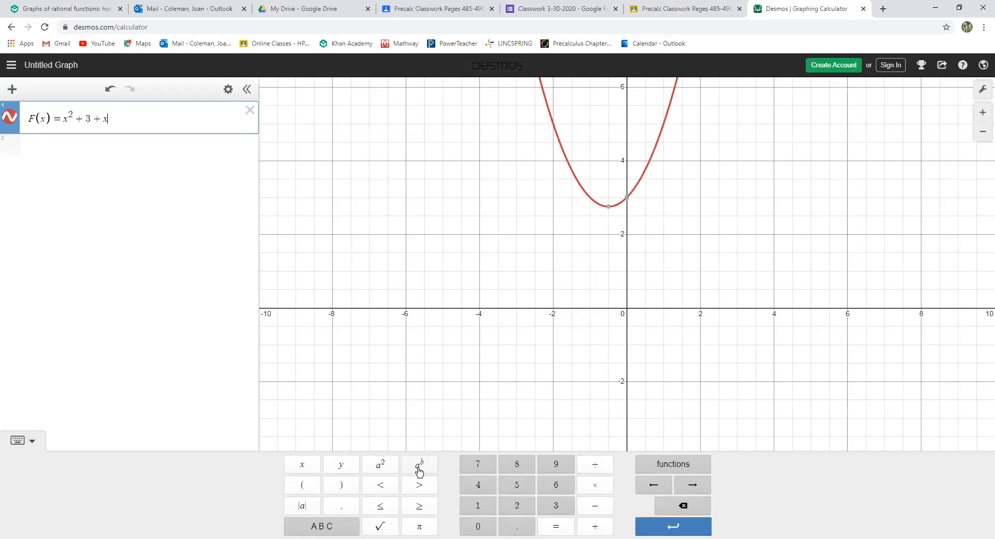
pyautogui.click(420, 472)
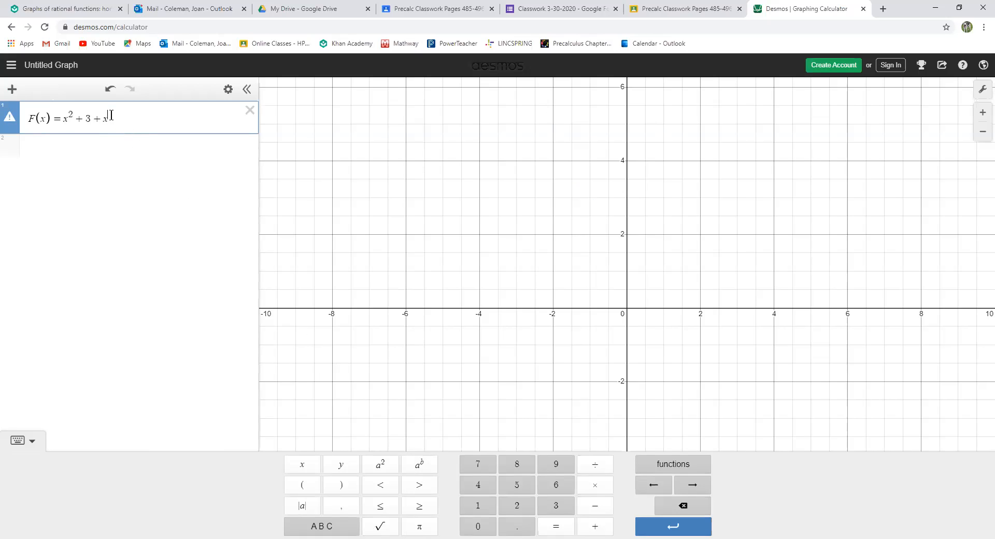
pyautogui.write('5')
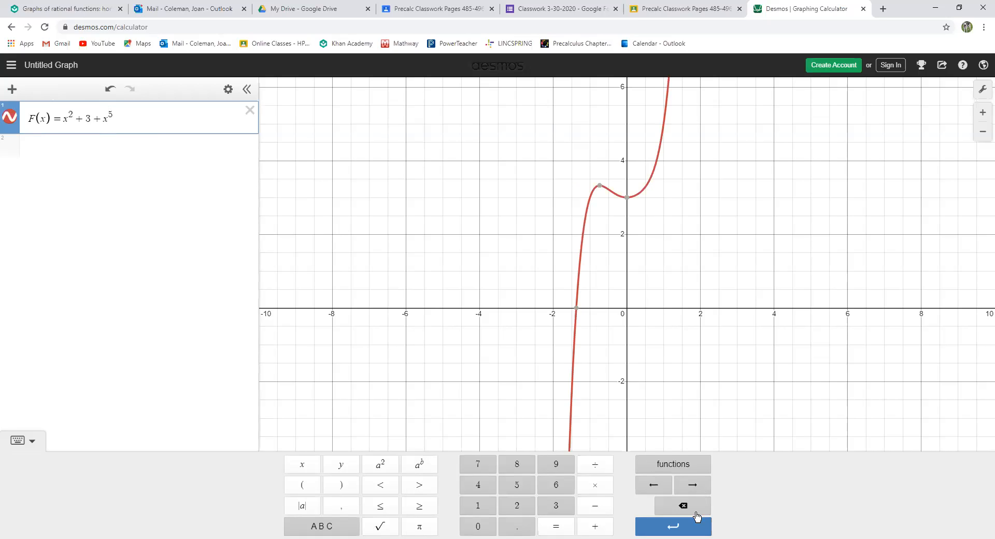
pyautogui.write('4')
pyautogui.press('BackSpace')
pyautogui.press('BackSpace')
# - Create a table of values from the function F(x) and hide the on-screen math keypad
pyautogui.moveTo(599, 190)
pyautogui.click(228, 89)
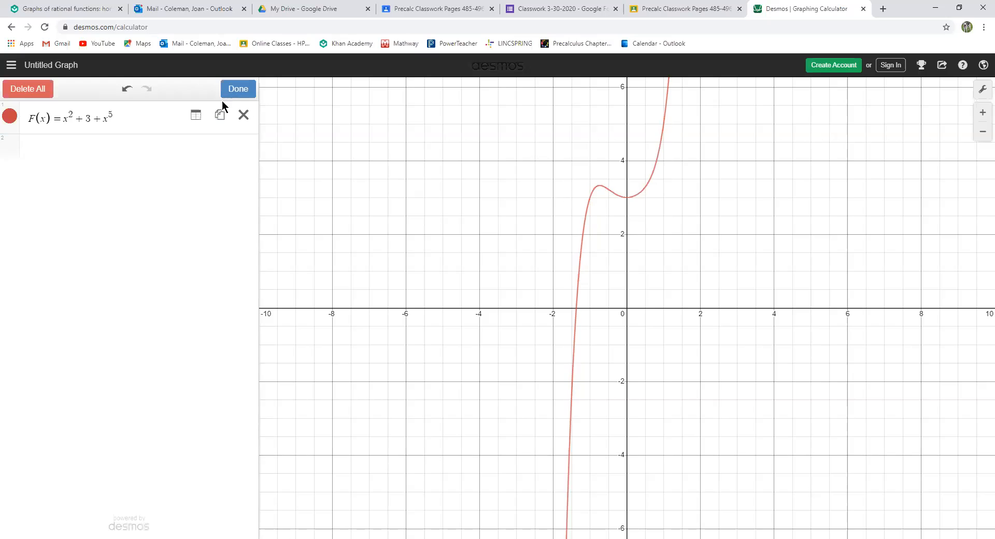
pyautogui.click(195, 117)
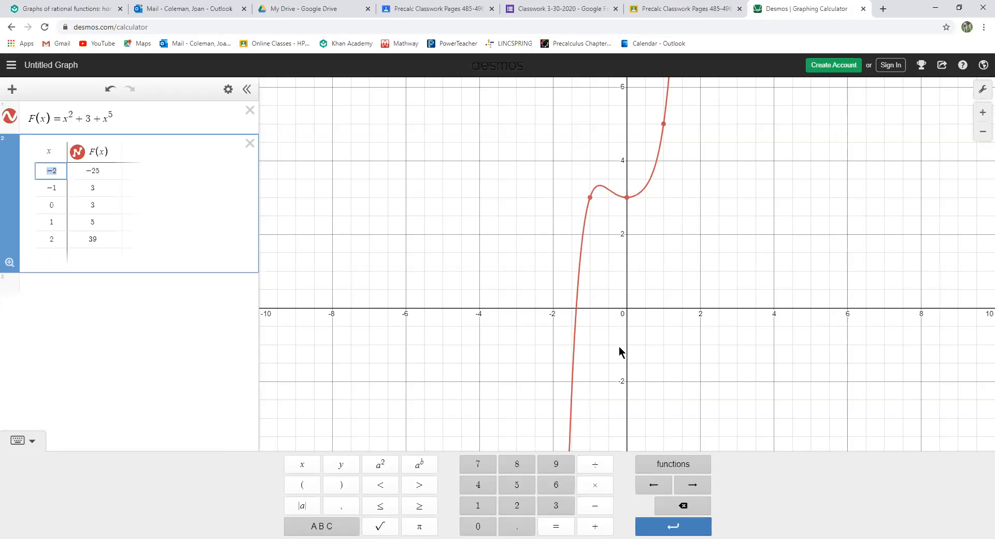
pyautogui.click(32, 445)
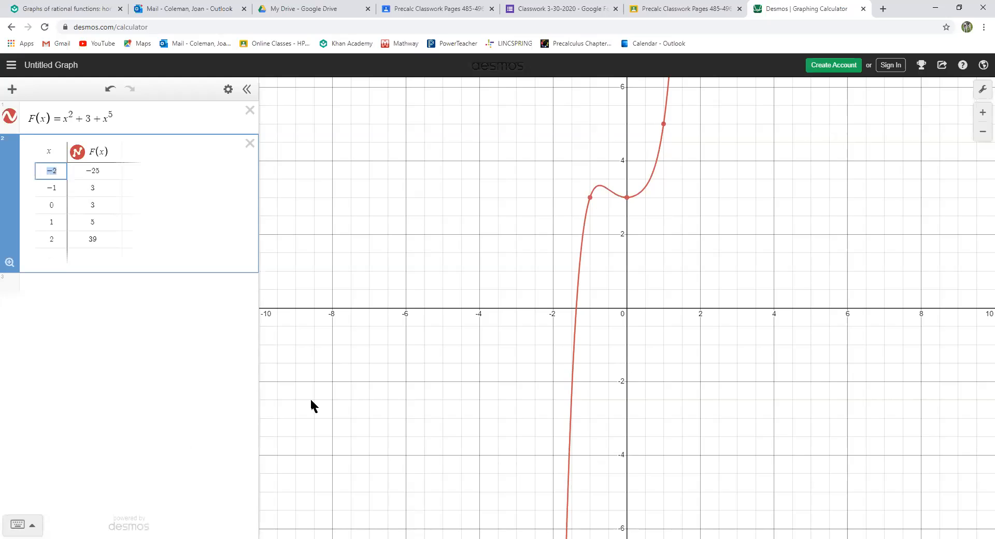
# - Find the table point at x = −2 on the graph and show its coordinates
pyautogui.rightClick(370, 369)
pyautogui.scroll(-1, 371, 368)
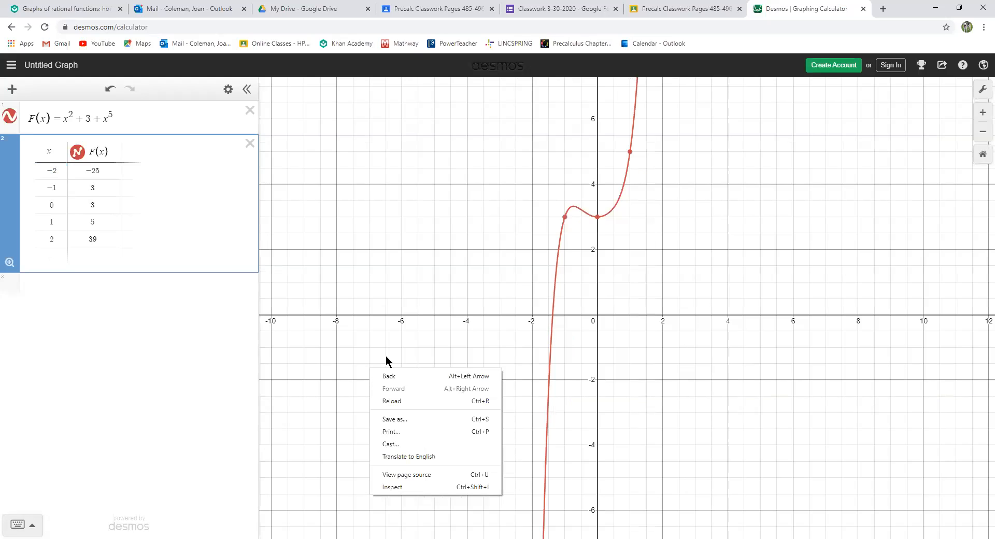
pyautogui.click(472, 338)
pyautogui.scroll(-5, 472, 343)
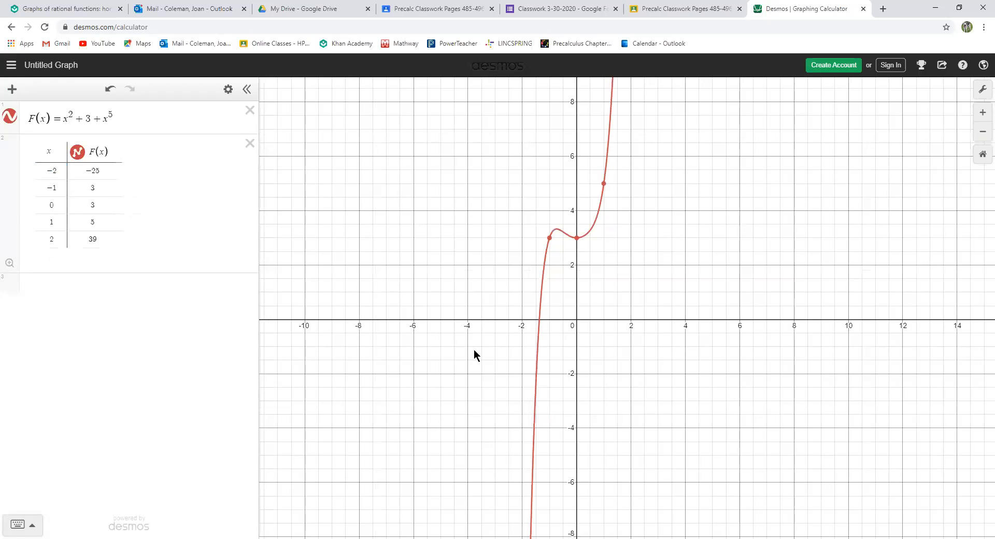
pyautogui.scroll(-2, 474, 350)
pyautogui.scroll(-3, 471, 334)
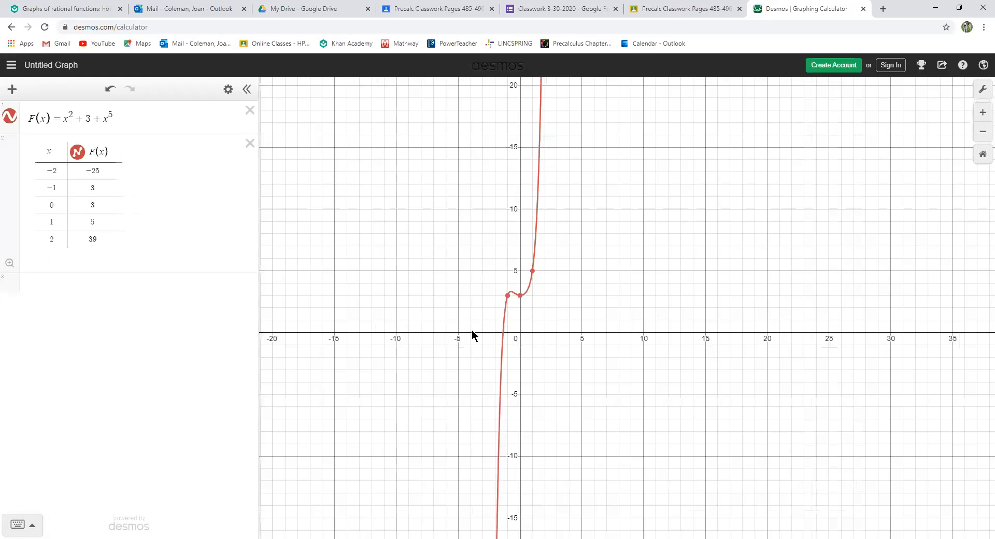
pyautogui.moveTo(472, 333); pyautogui.dragTo(468, 170)
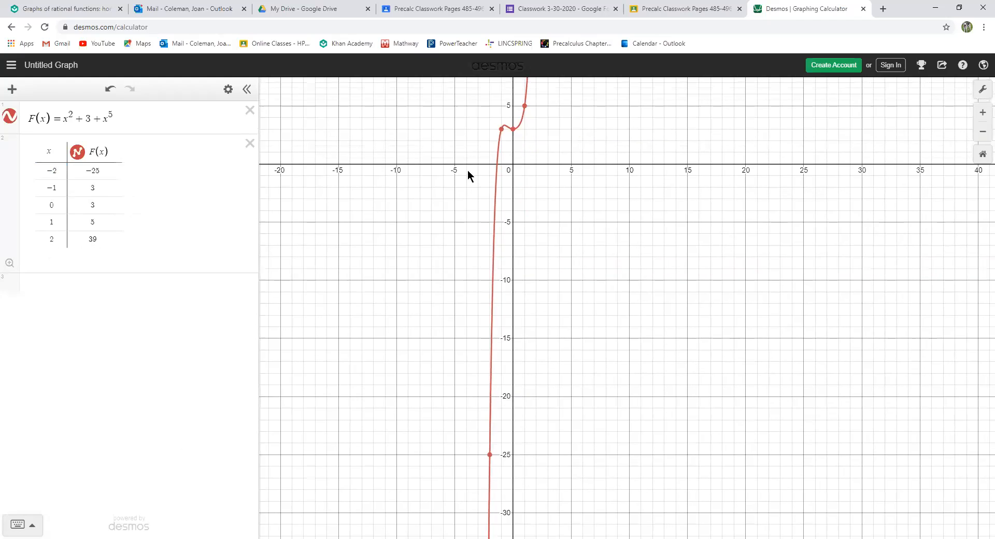
pyautogui.click(490, 455)
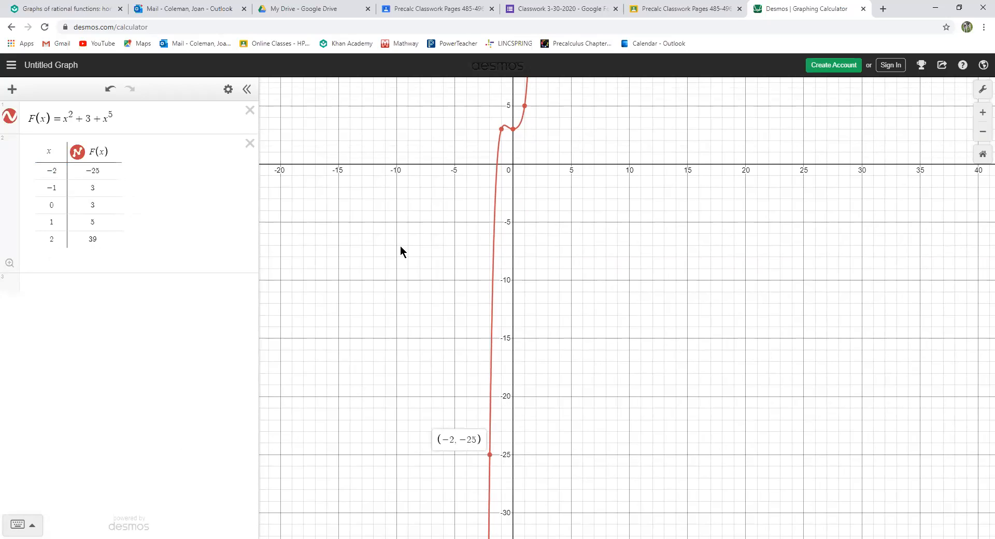
# - Add a row for x = 3 at the end of the value table
pyautogui.click(62, 238)
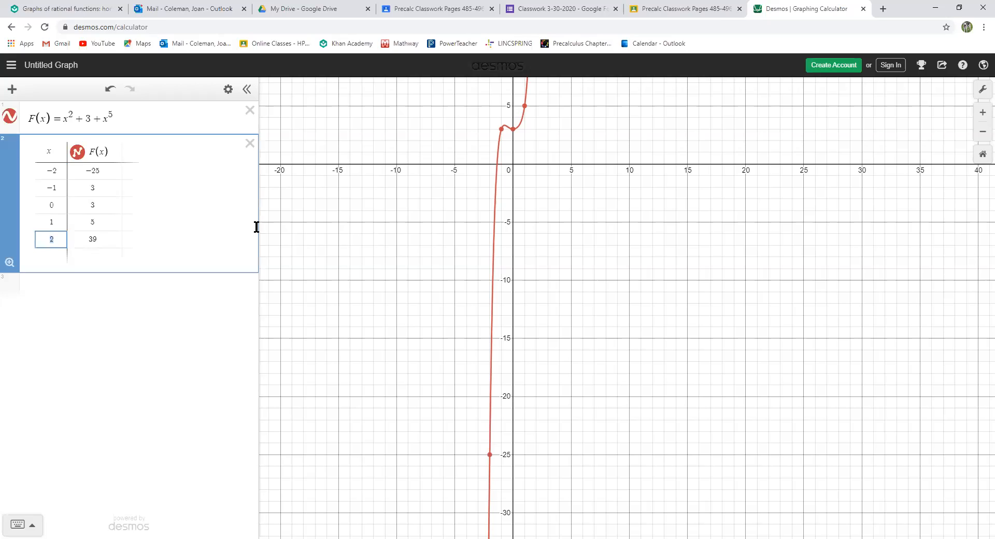
pyautogui.press('Return')
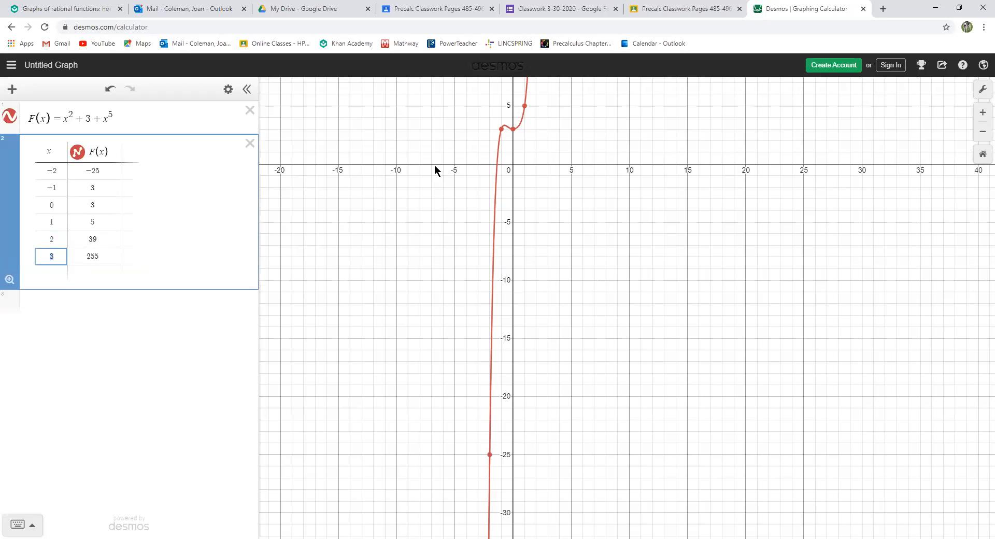
# - Show the coordinates of the plotted points at x = 1 and x = 2 on the curve
pyautogui.click(524, 107)
pyautogui.scroll(1, 579, 148)
pyautogui.scroll(-1, 579, 148)
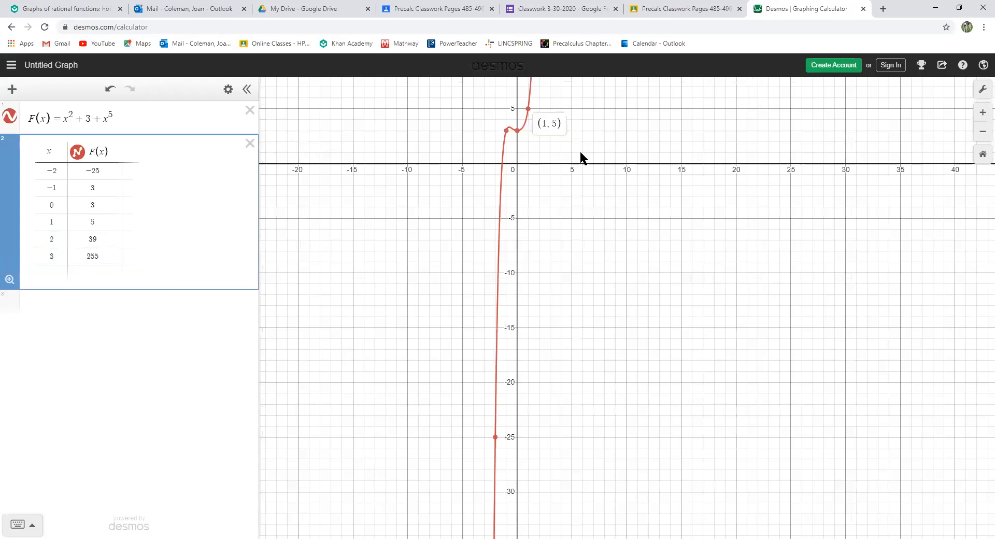
pyautogui.moveTo(584, 206); pyautogui.dragTo(583, 493)
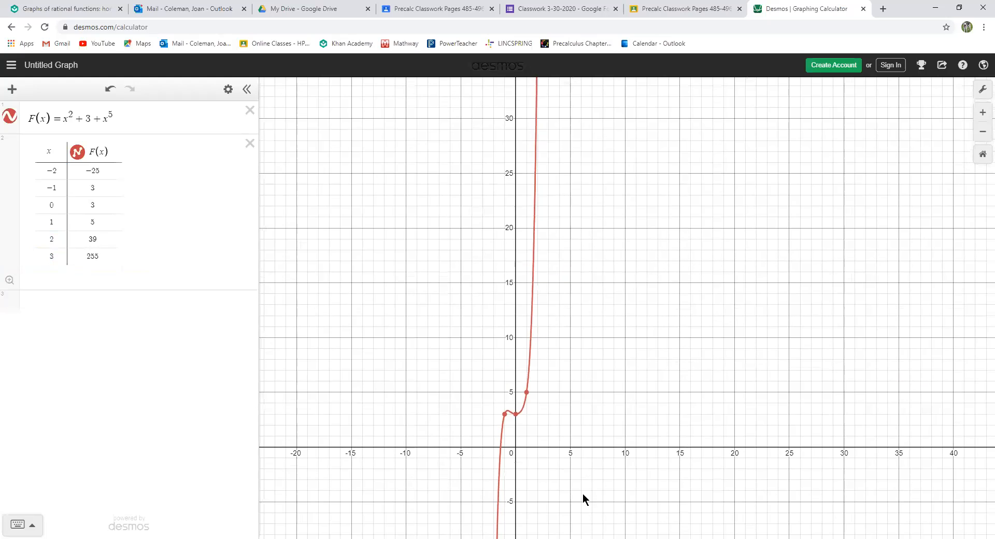
pyautogui.moveTo(587, 323); pyautogui.dragTo(586, 478)
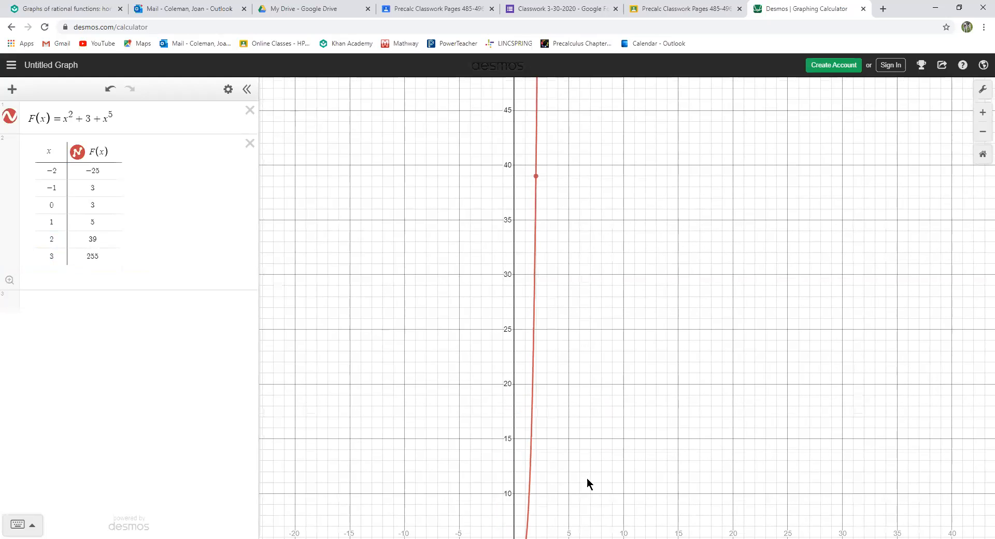
pyautogui.click(536, 176)
# - Follow the curve upward to the plotted point at x = 3 and show its coordinates
pyautogui.moveTo(643, 229); pyautogui.dragTo(640, 478)
pyautogui.moveTo(633, 282); pyautogui.dragTo(638, 534)
pyautogui.moveTo(630, 301); pyautogui.dragTo(638, 508)
pyautogui.moveTo(615, 176); pyautogui.dragTo(628, 524)
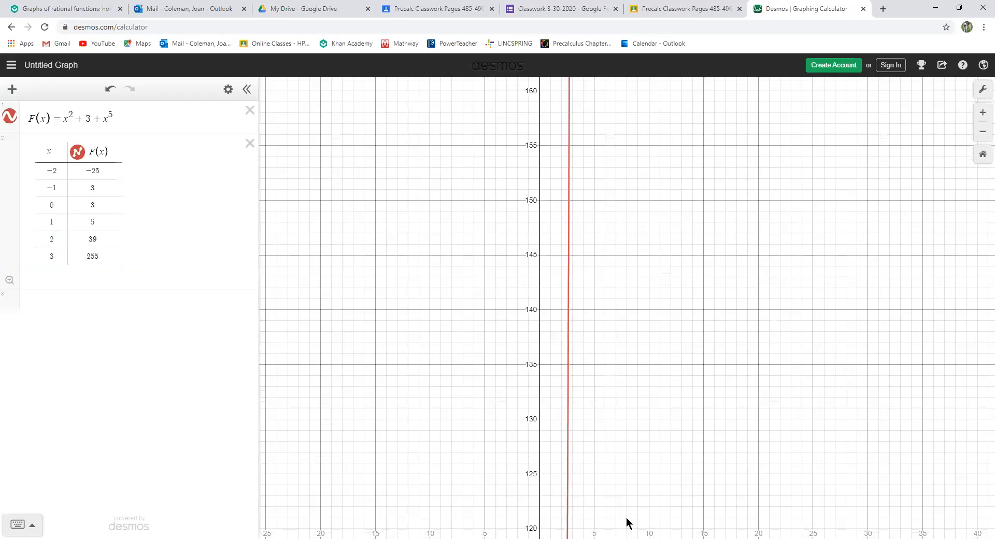
pyautogui.moveTo(614, 188); pyautogui.dragTo(616, 417)
pyautogui.moveTo(616, 147); pyautogui.dragTo(618, 388)
pyautogui.moveTo(620, 167); pyautogui.dragTo(623, 439)
pyautogui.moveTo(621, 150); pyautogui.dragTo(621, 327)
pyautogui.moveTo(619, 196); pyautogui.dragTo(620, 328)
pyautogui.moveTo(615, 246); pyautogui.dragTo(616, 245)
pyautogui.click(579, 193)
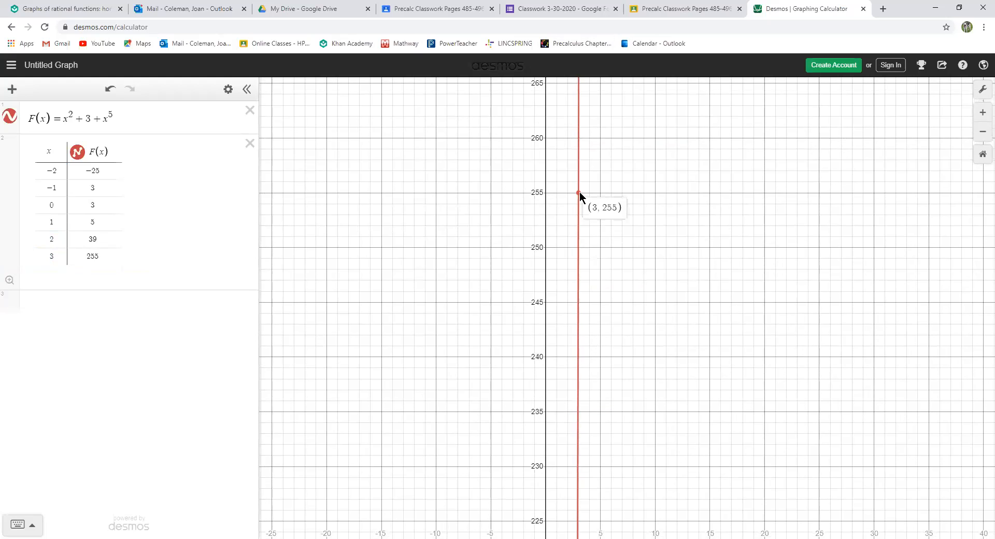
# - Set the upper limit of the y-axis to 300 in the graph settings
pyautogui.click(984, 91)
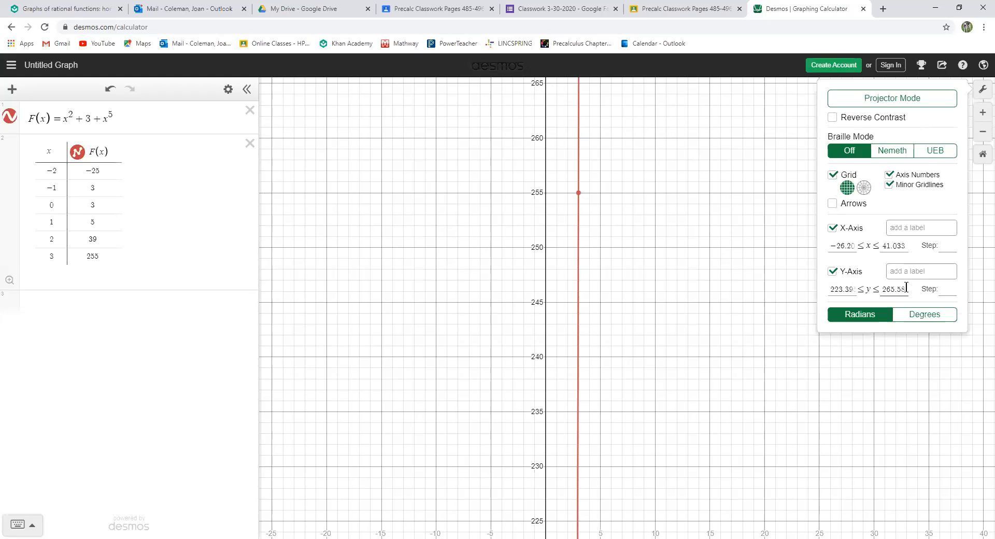
pyautogui.moveTo(907, 288); pyautogui.dragTo(876, 289)
pyautogui.write('300')
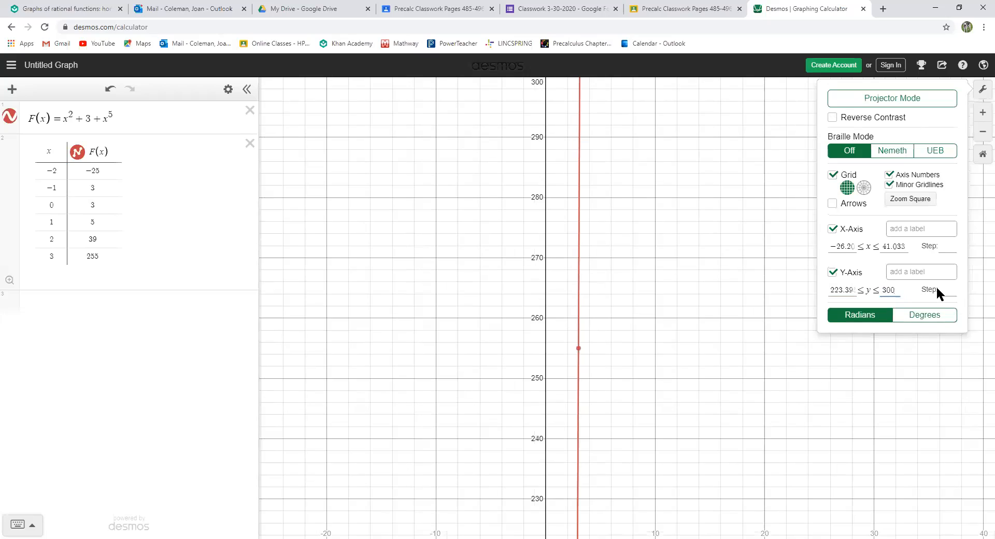
# - Set the lower limit of the y-axis to -27 in the graph settings
pyautogui.moveTo(857, 289)
pyautogui.mouseDown()
pyautogui.moveTo(830, 289)
pyautogui.moveTo(855, 288)
pyautogui.mouseUp()
pyautogui.write('-27')
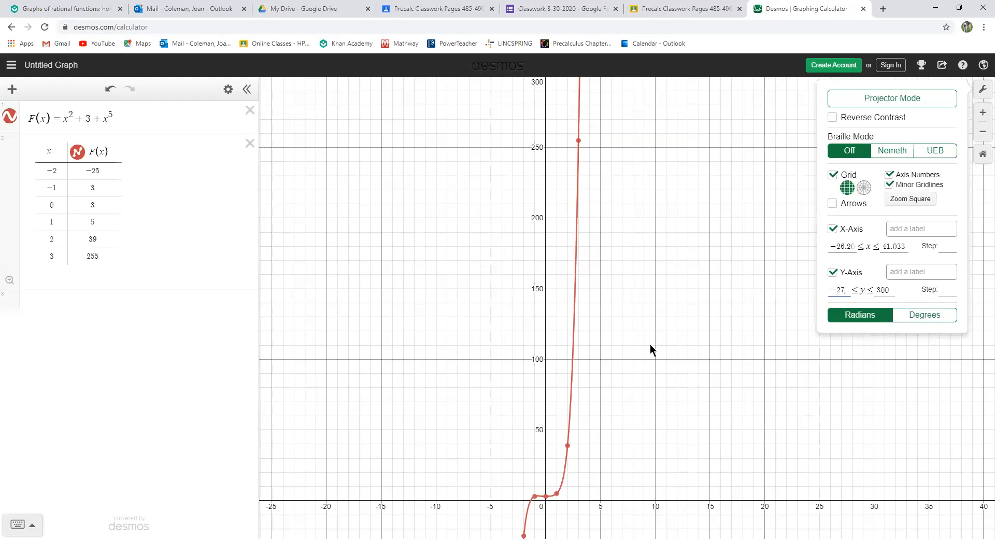
# - Show the coordinates of the plotted points at x = -2 and x = 3 on the curve
pyautogui.moveTo(657, 348); pyautogui.dragTo(653, 293)
pyautogui.click(521, 495)
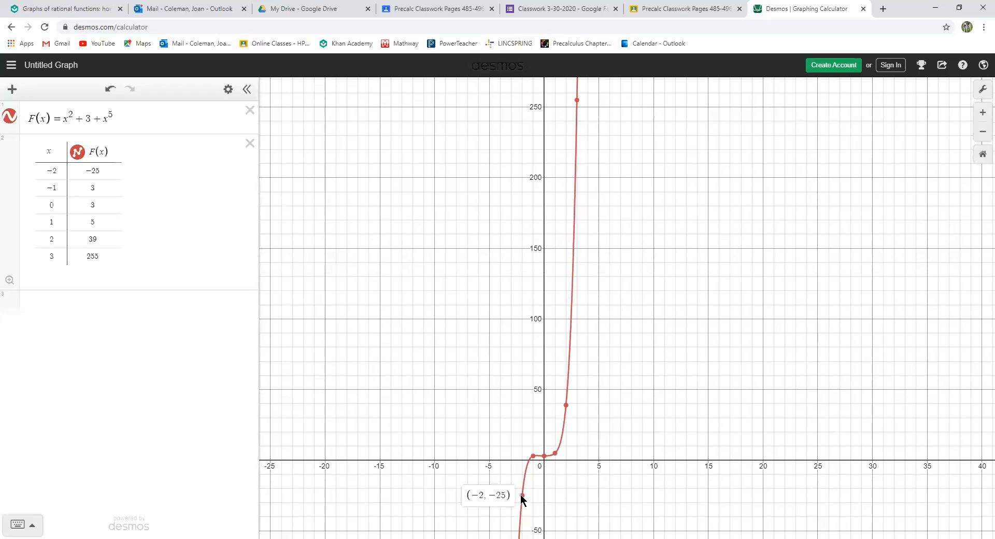
pyautogui.click(577, 100)
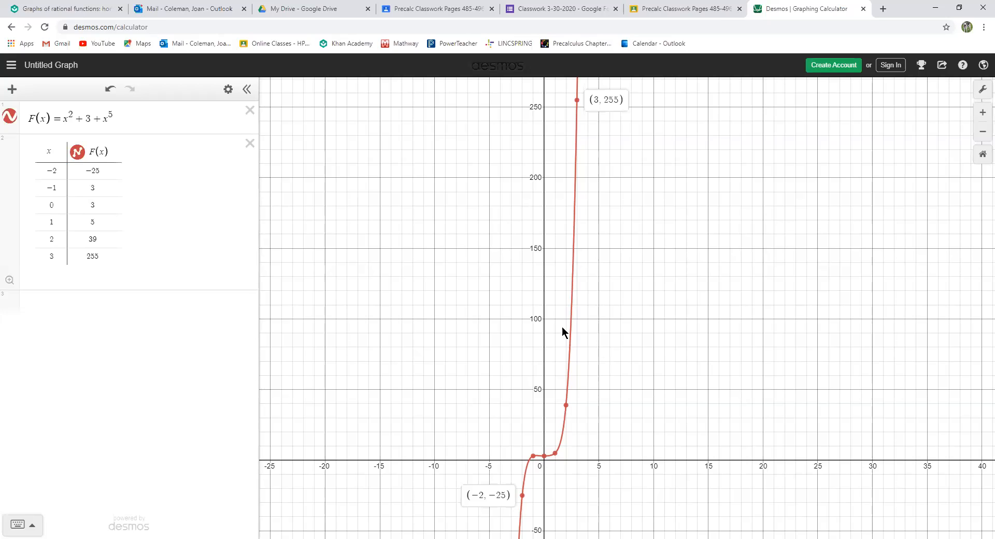
pyautogui.click(529, 460)
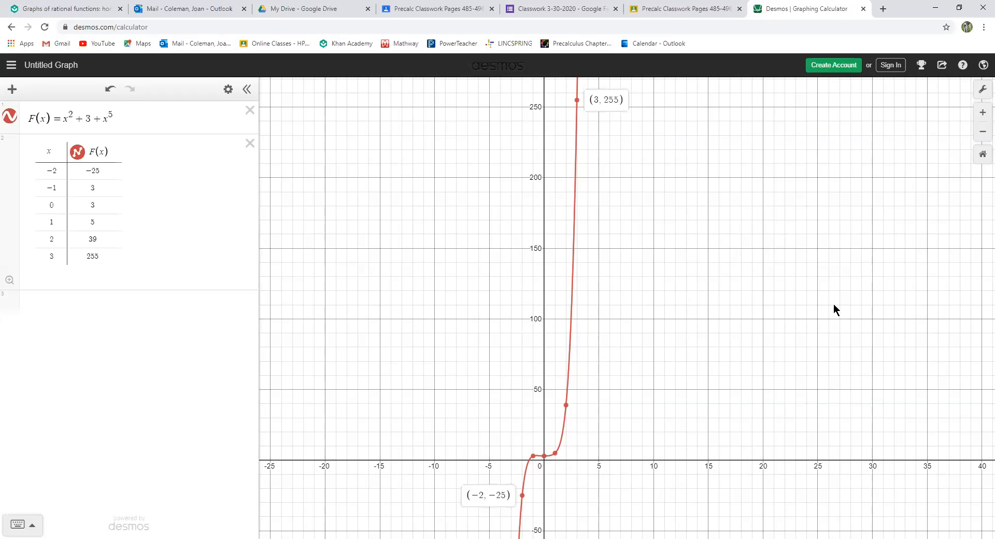
# - Zoom in on the graph, zoom back out and shift it to view the curve below the x-axis
pyautogui.click(983, 113)
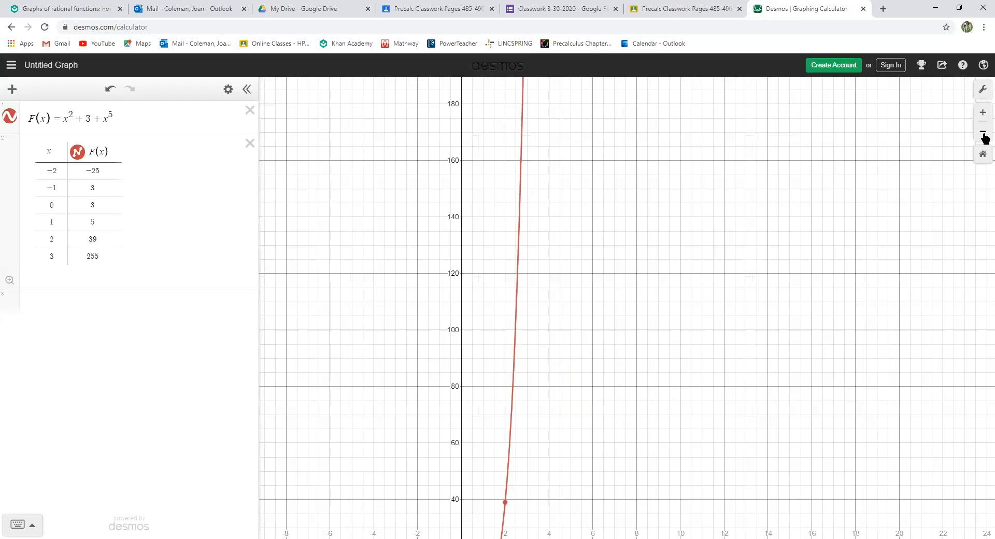
pyautogui.click(984, 134)
pyautogui.click(984, 133)
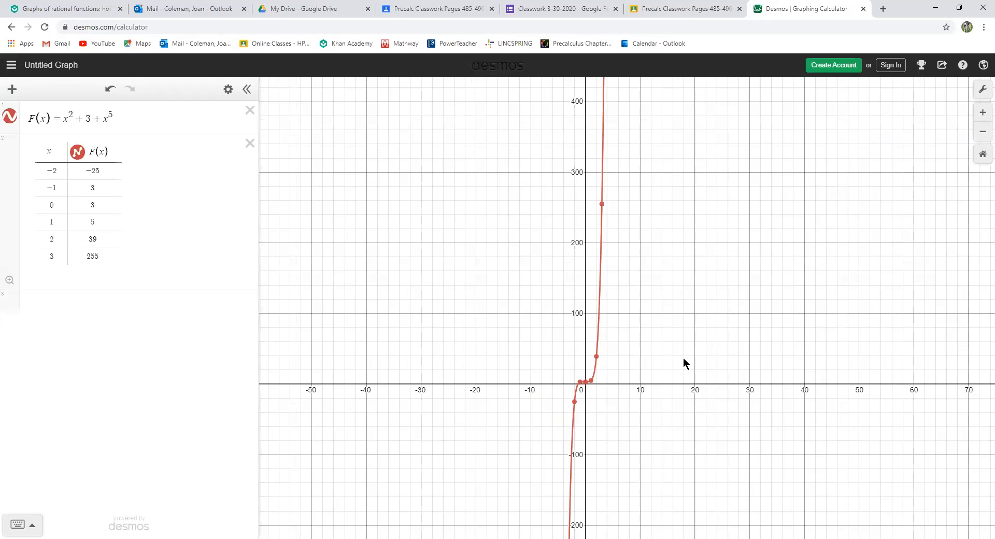
pyautogui.moveTo(671, 372); pyautogui.dragTo(660, 244)
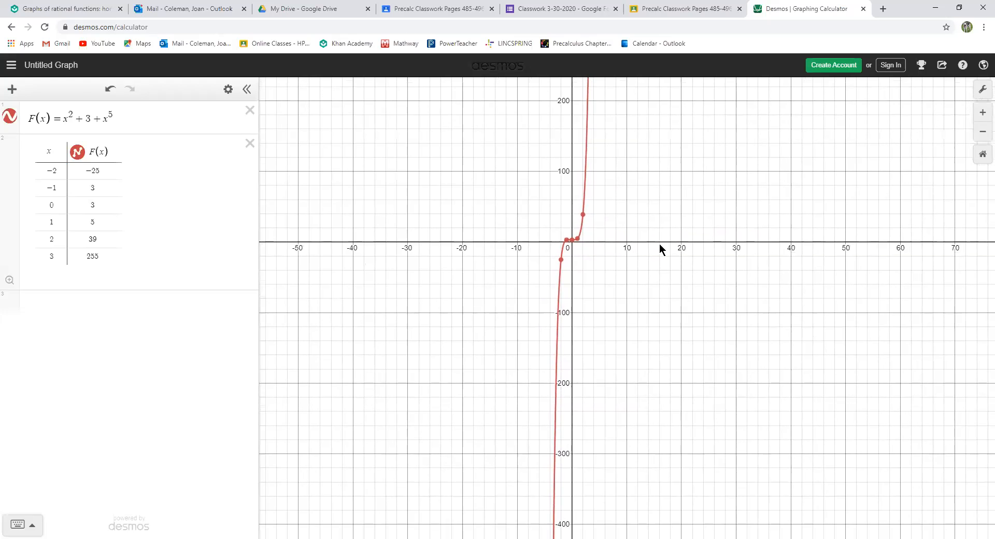
# - Try reverse contrast for the graph display and switch it back off
pyautogui.click(983, 91)
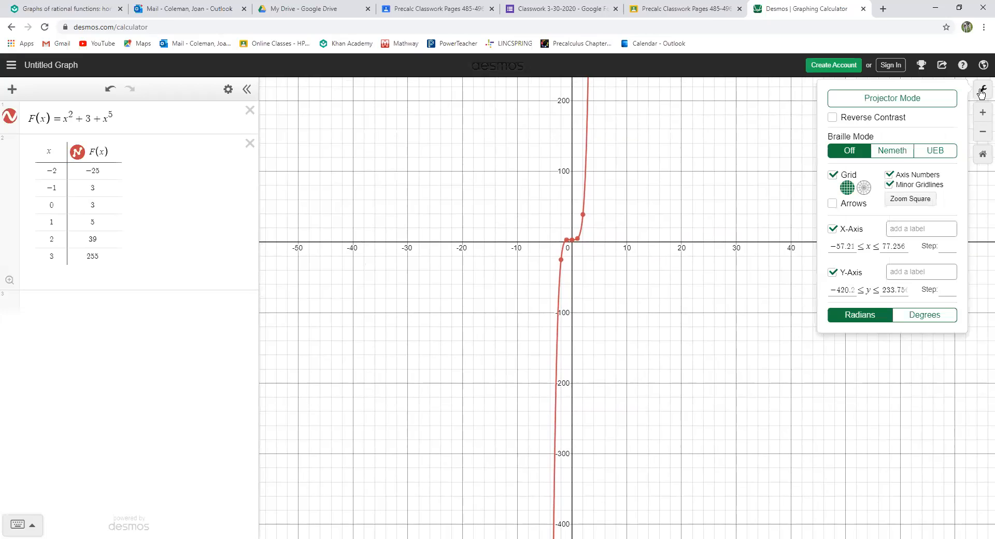
pyautogui.click(833, 119)
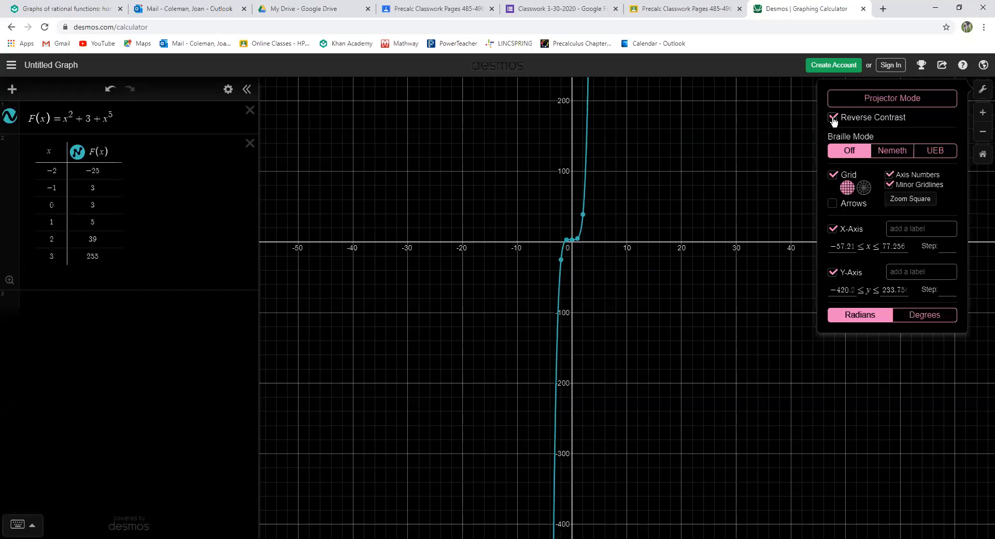
pyautogui.click(833, 119)
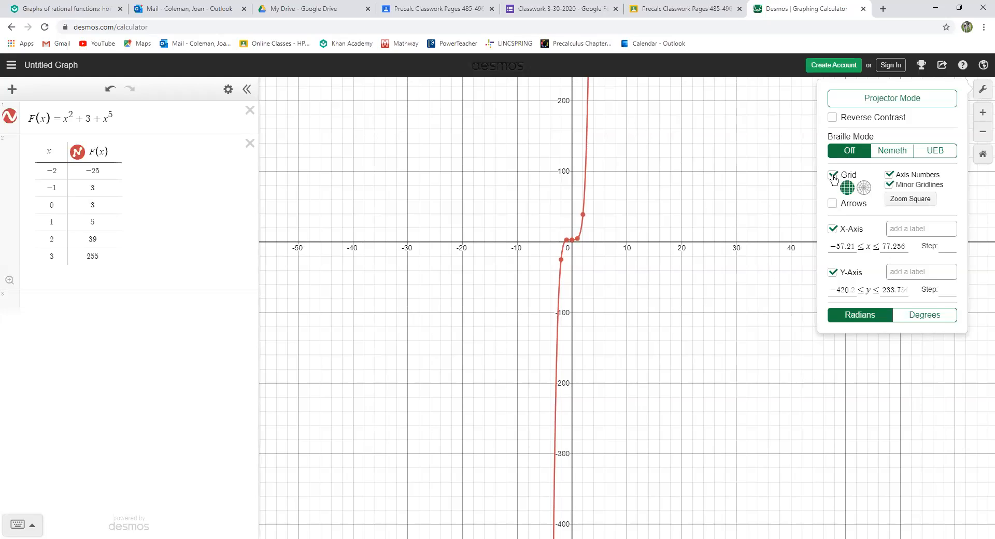
# - Turn on arrows at both ends of the axes, trying the positive-only style and temporarily hiding the grid
pyautogui.click(833, 175)
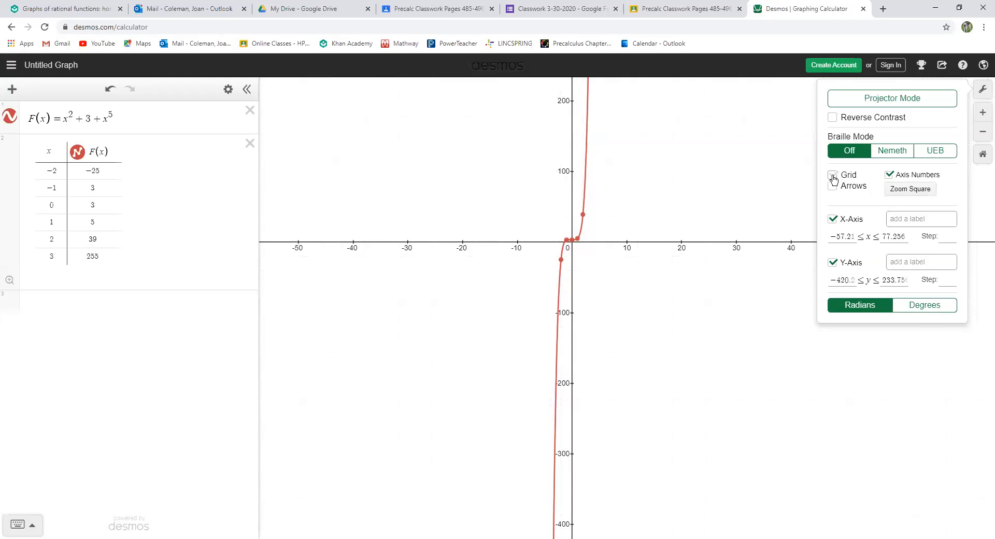
pyautogui.click(833, 188)
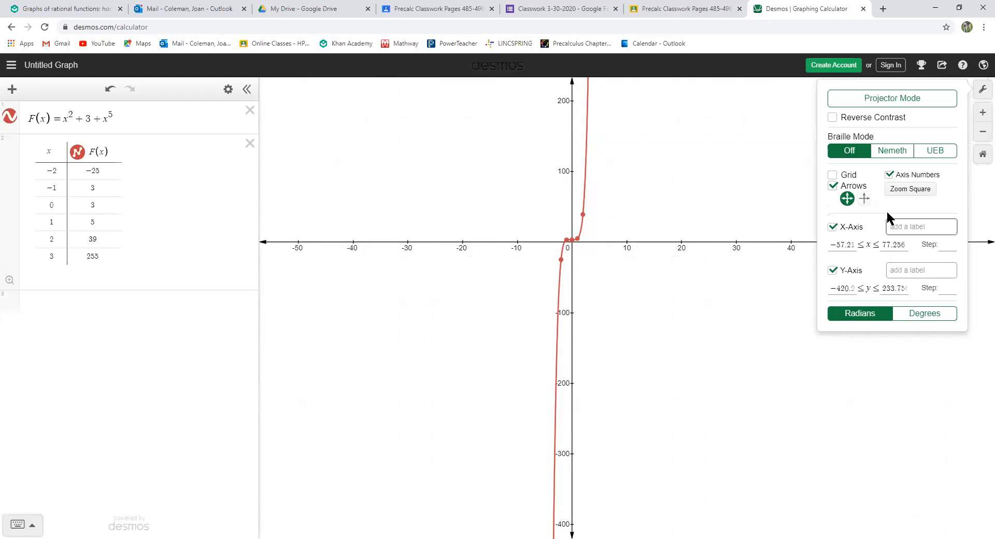
pyautogui.click(864, 199)
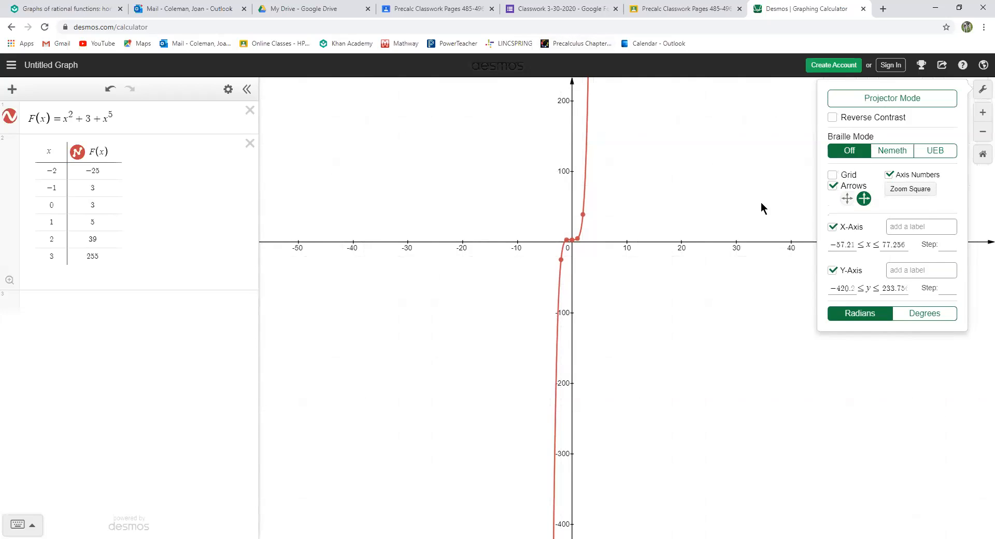
pyautogui.click(848, 198)
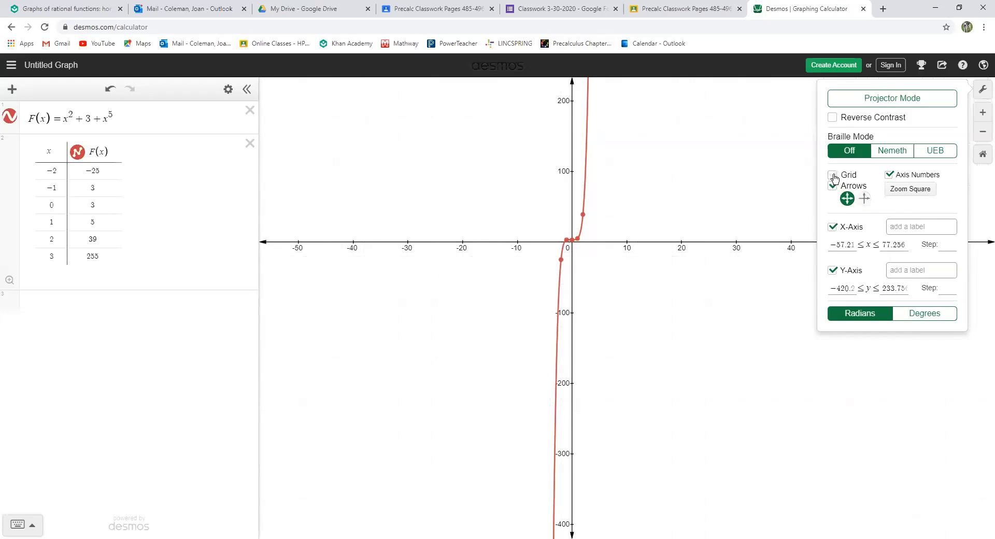
pyautogui.click(833, 175)
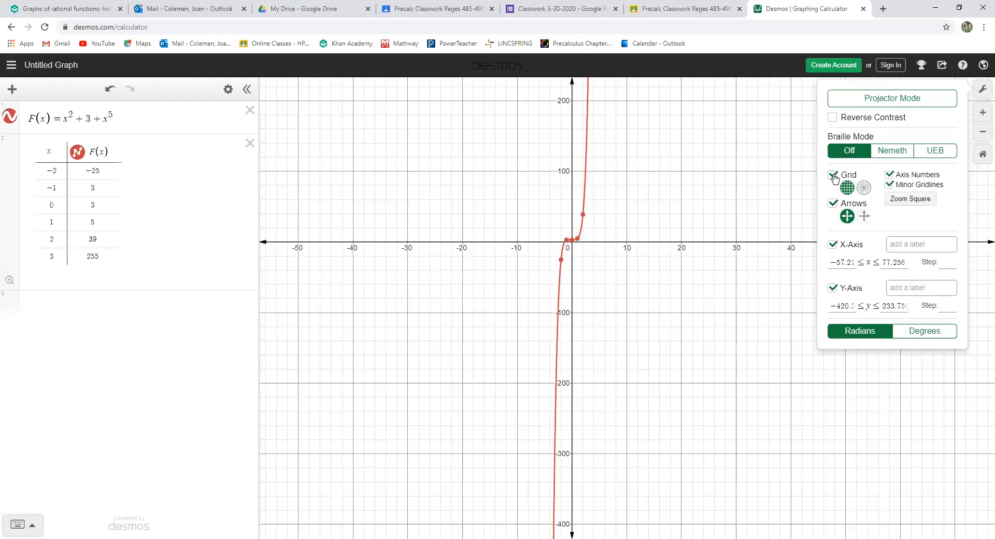
# - Turn off the minor gridlines, and switch the axis numbers and the grid off and back on
pyautogui.click(889, 176)
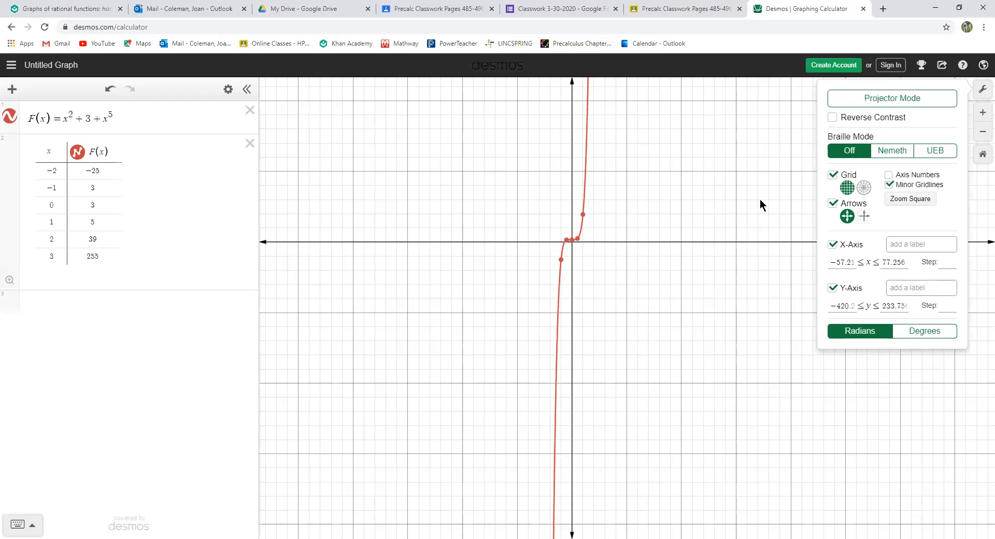
pyautogui.click(889, 185)
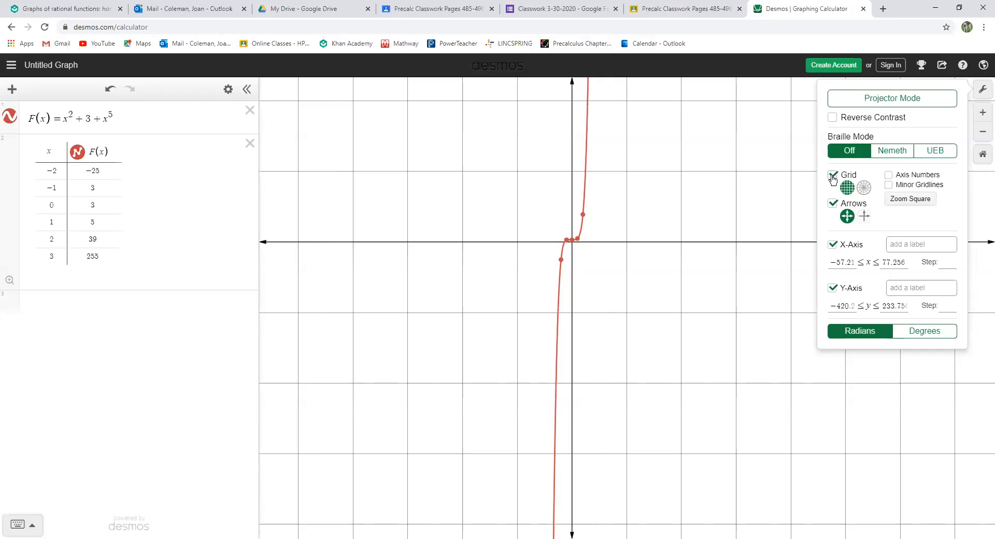
pyautogui.click(833, 178)
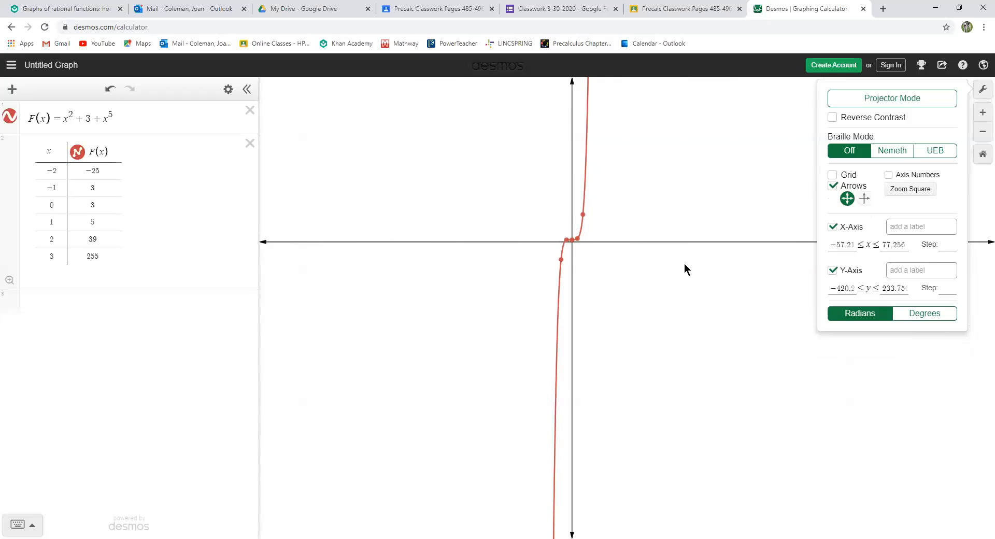
pyautogui.click(834, 177)
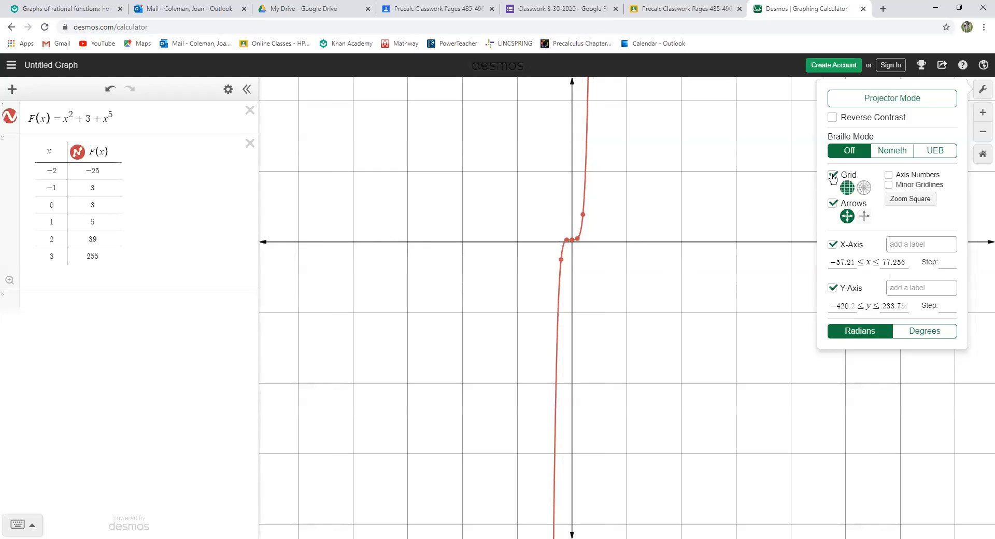
pyautogui.click(884, 180)
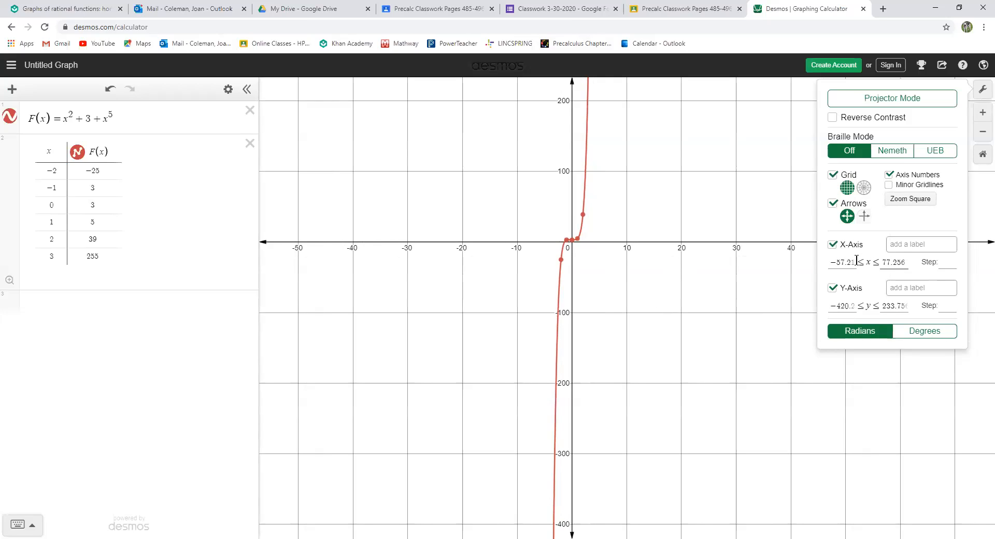
# - Label the x-axis "Time(hours)" in the graph settings
pyautogui.click(892, 245)
pyautogui.click(892, 244)
pyautogui.write('Time(hours)')
# - Label the y-axis "Concentration of drug (ug/L)"
pyautogui.click(916, 288)
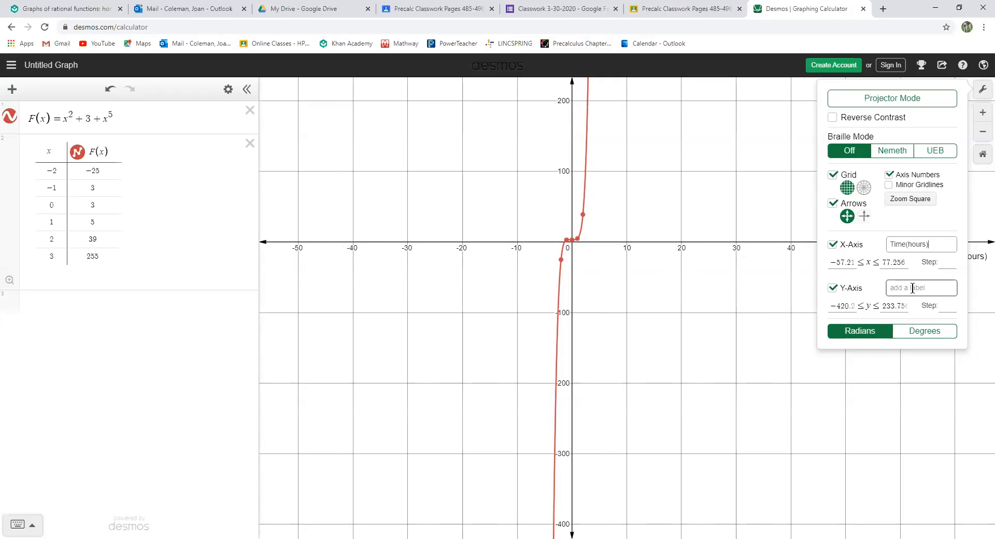
pyautogui.write('Concentration of')
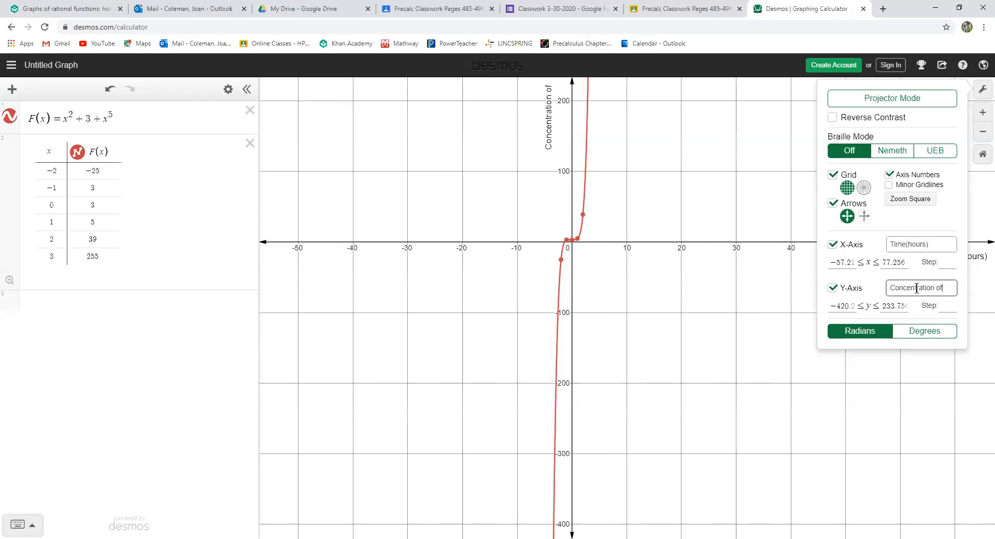
pyautogui.write(' drugs')
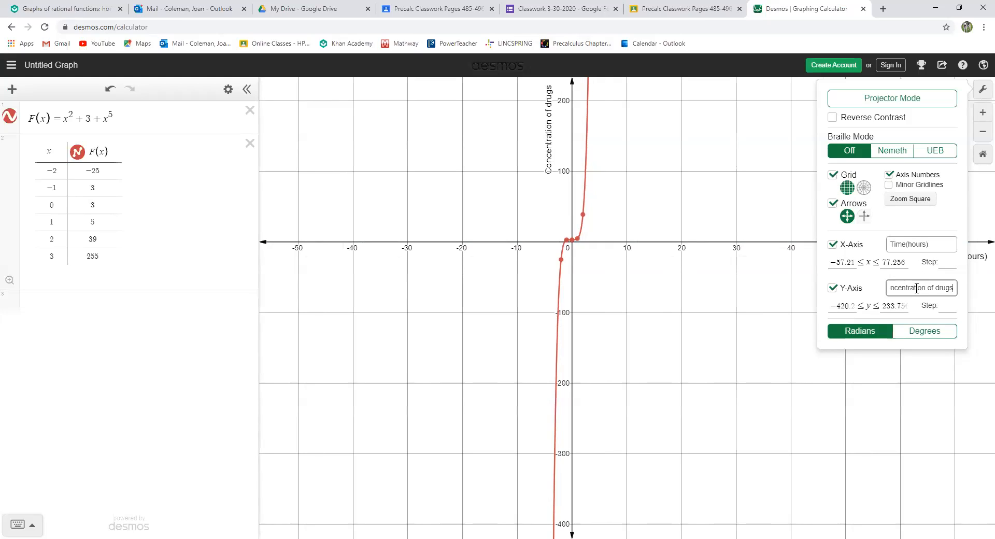
pyautogui.press('BackSpace')
pyautogui.write('(u')
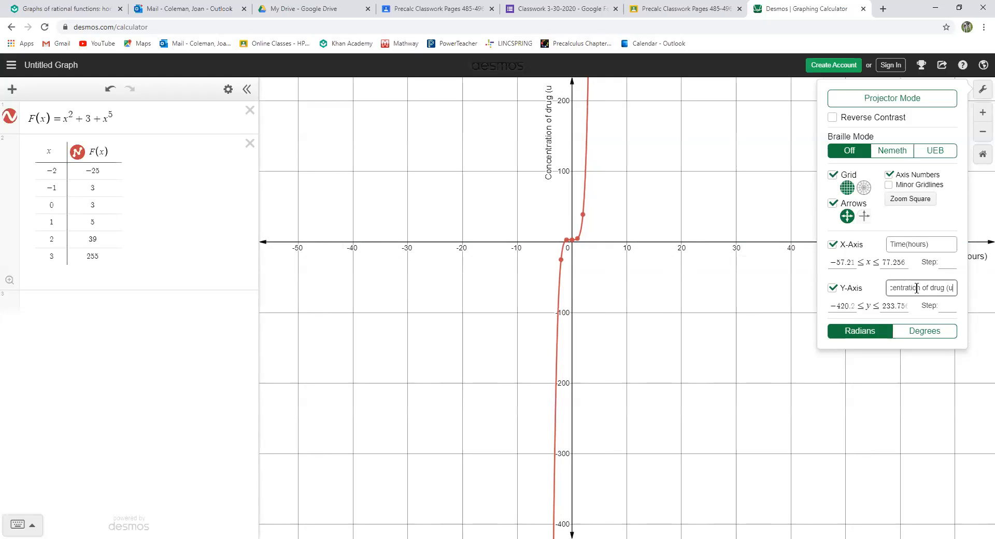
pyautogui.write('g/L)')
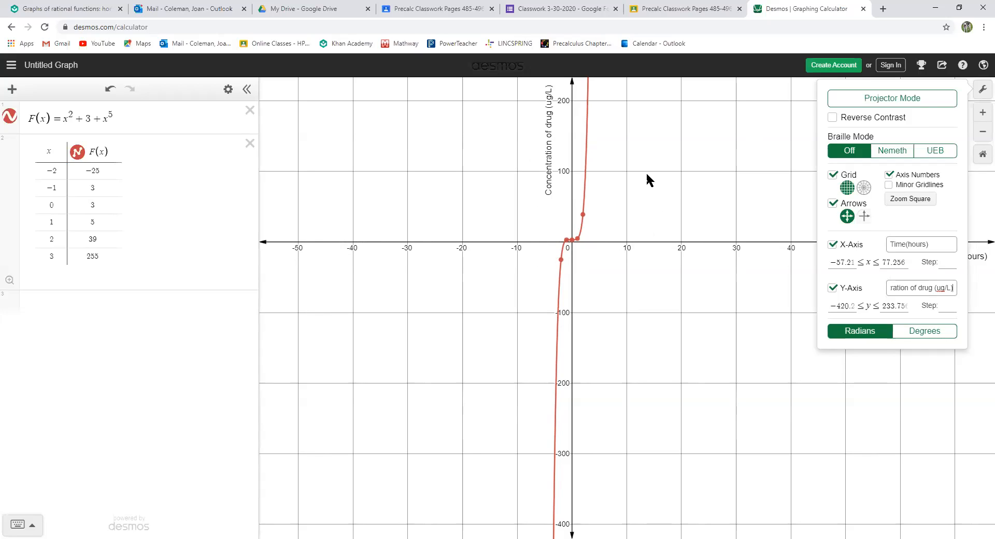
# - Shift the graph to bring both axis labels and the origin into view
pyautogui.moveTo(695, 184); pyautogui.dragTo(388, 342)
pyautogui.moveTo(535, 128); pyautogui.dragTo(521, 250)
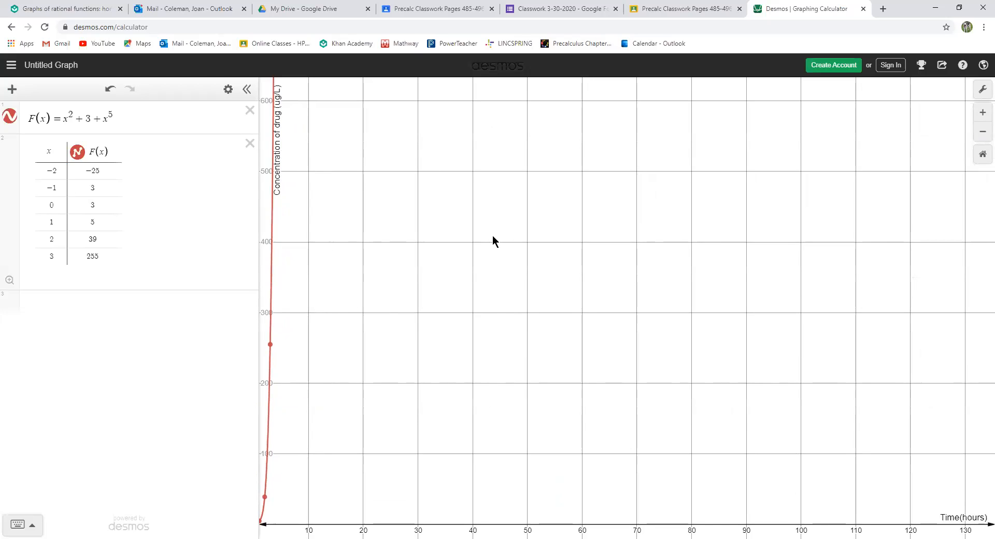
pyautogui.moveTo(304, 154); pyautogui.dragTo(337, 155)
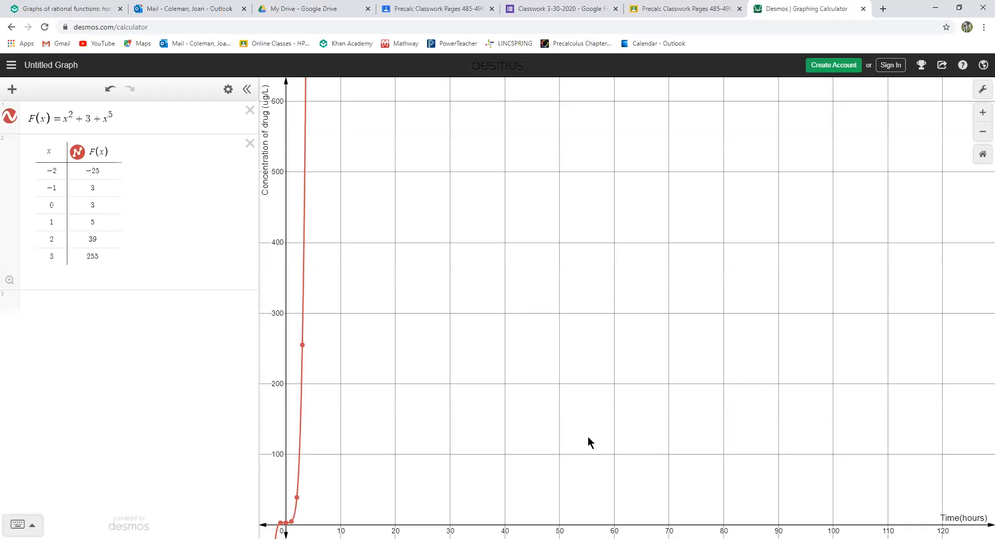
pyautogui.moveTo(447, 461); pyautogui.dragTo(484, 372)
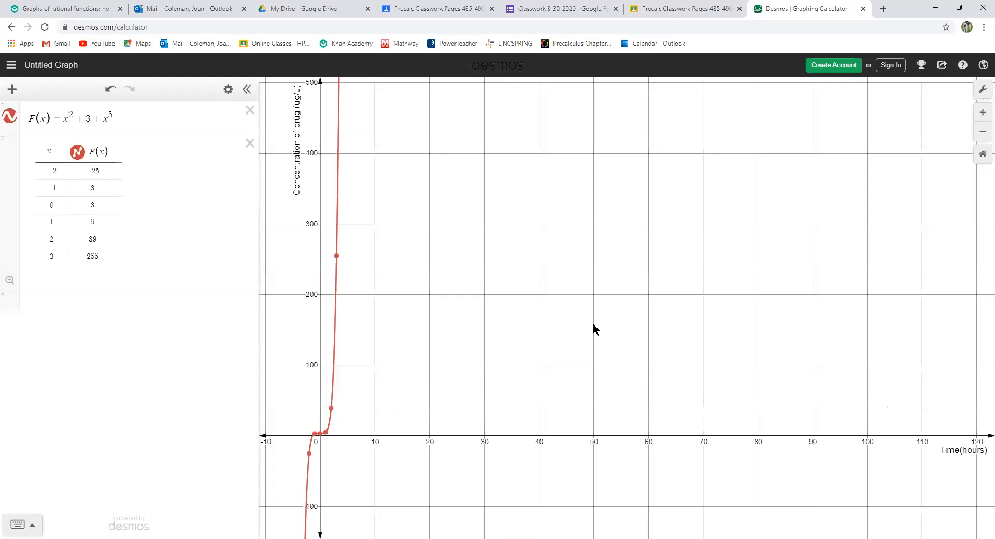
# - Set the lower limit of the y-axis to 0 in the graph settings
pyautogui.click(983, 93)
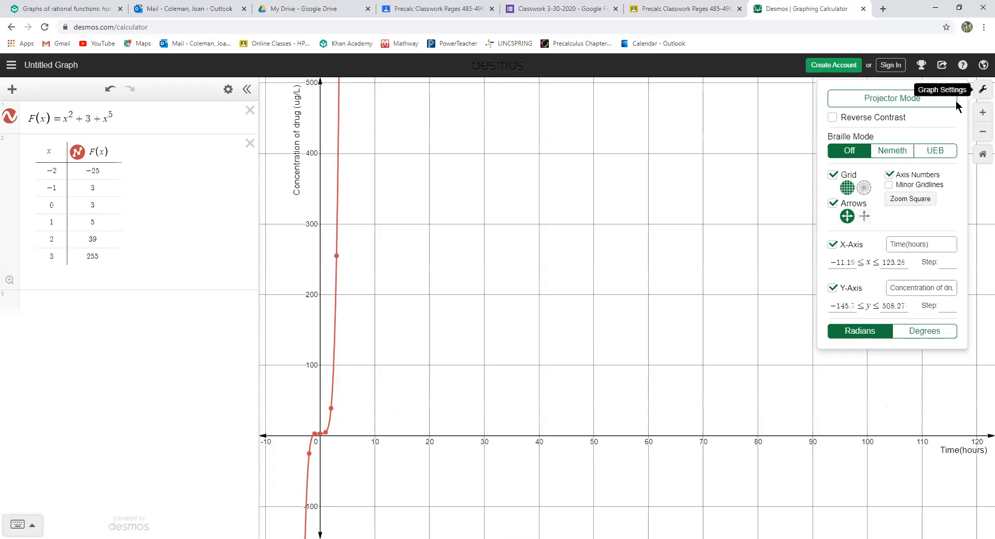
pyautogui.click(855, 305)
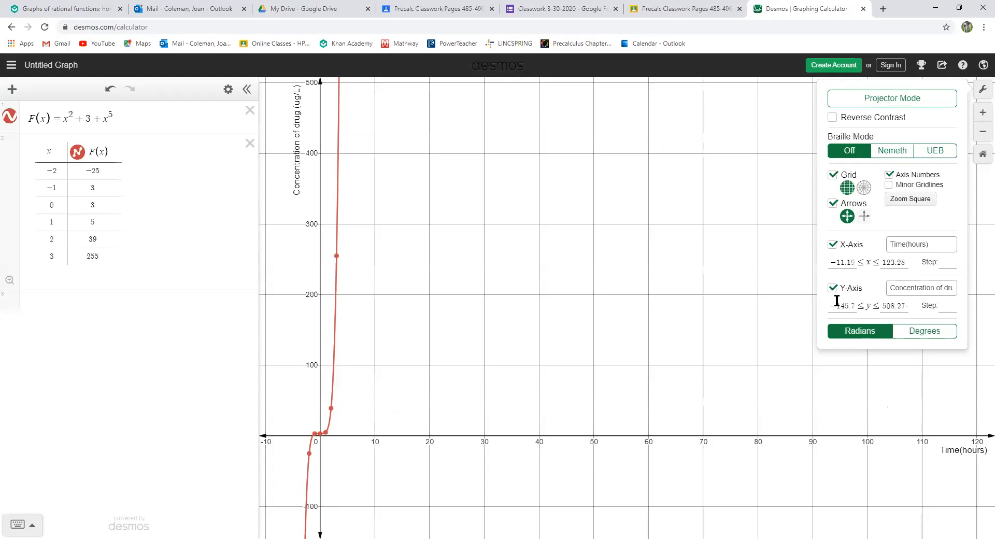
pyautogui.moveTo(844, 306); pyautogui.dragTo(830, 307)
pyautogui.press('BackSpace')
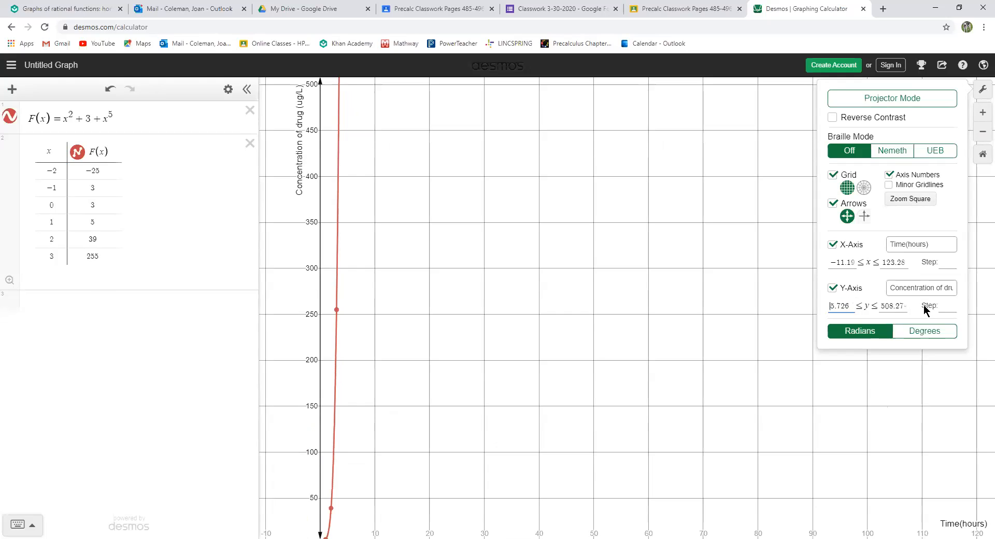
pyautogui.press('Delete')
pyautogui.press('Delete')
pyautogui.press('Delete')
pyautogui.press('Delete')
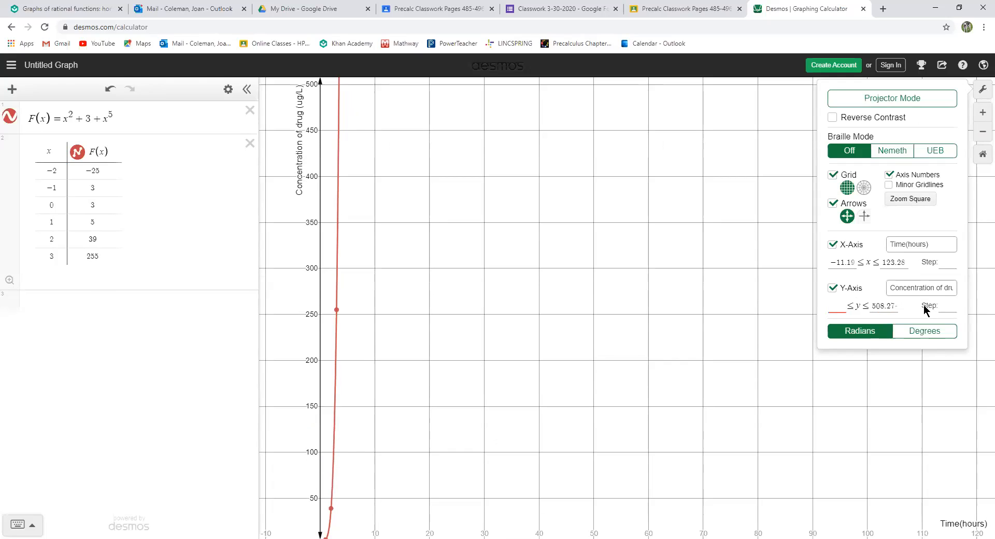
pyautogui.write('0')
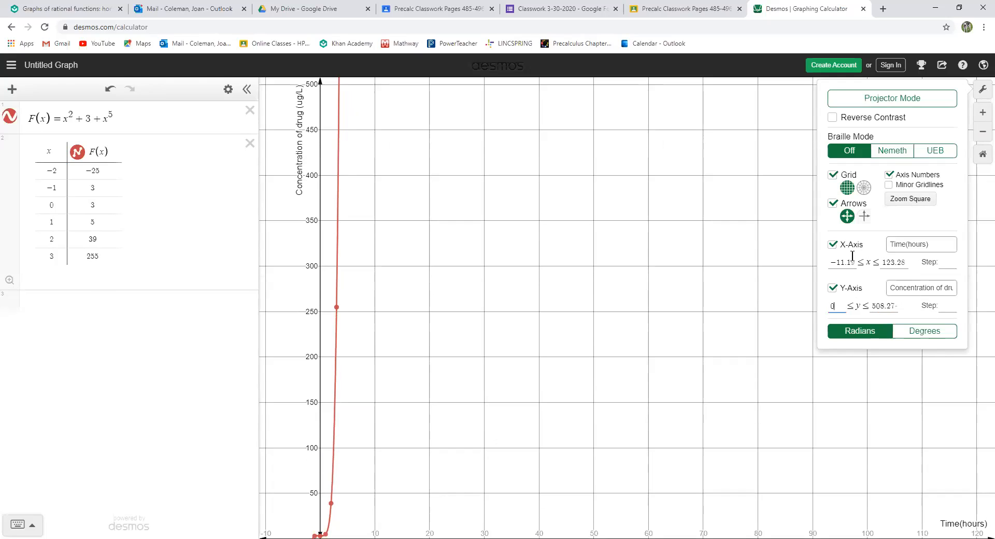
# - Set the lower limit of the x-axis to 0
pyautogui.moveTo(853, 261); pyautogui.dragTo(824, 263)
pyautogui.write('0')
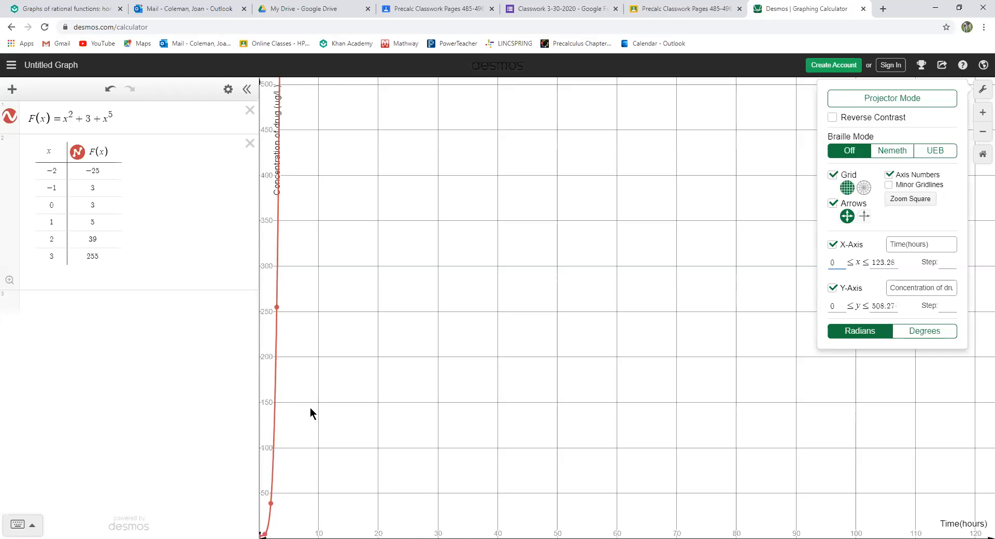
pyautogui.moveTo(326, 444); pyautogui.dragTo(348, 403)
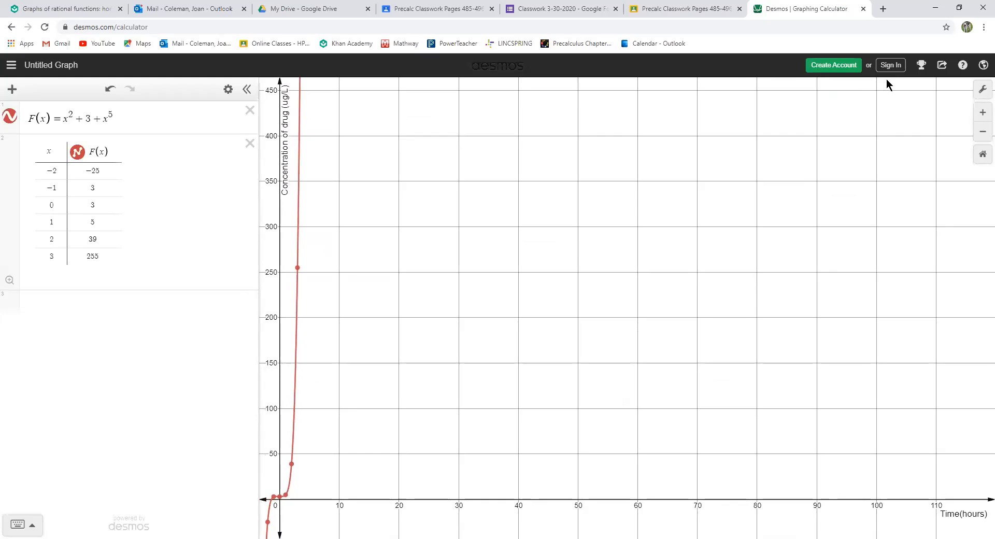
# - Switch the graph to a polar grid with angles measured in degrees
pyautogui.click(984, 92)
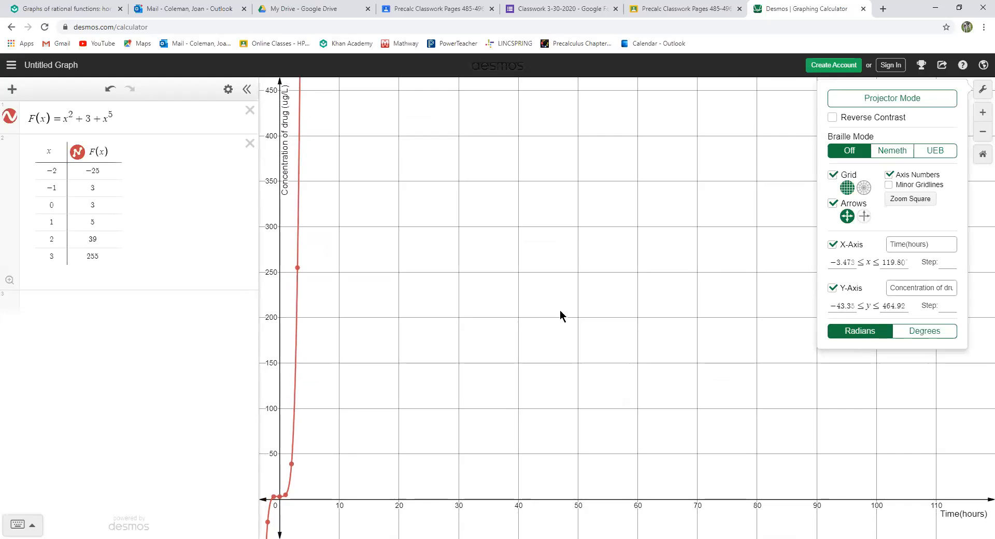
pyautogui.click(863, 193)
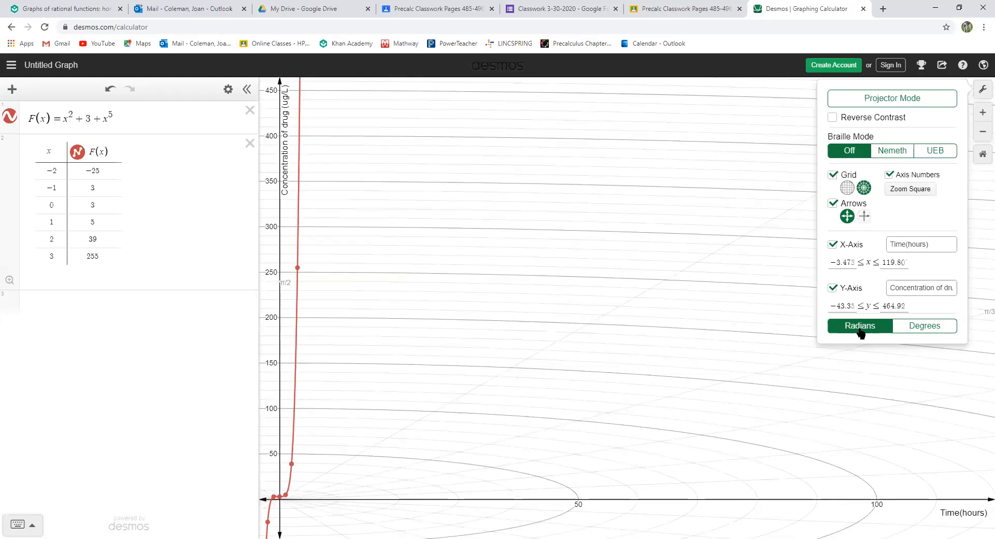
pyautogui.click(922, 329)
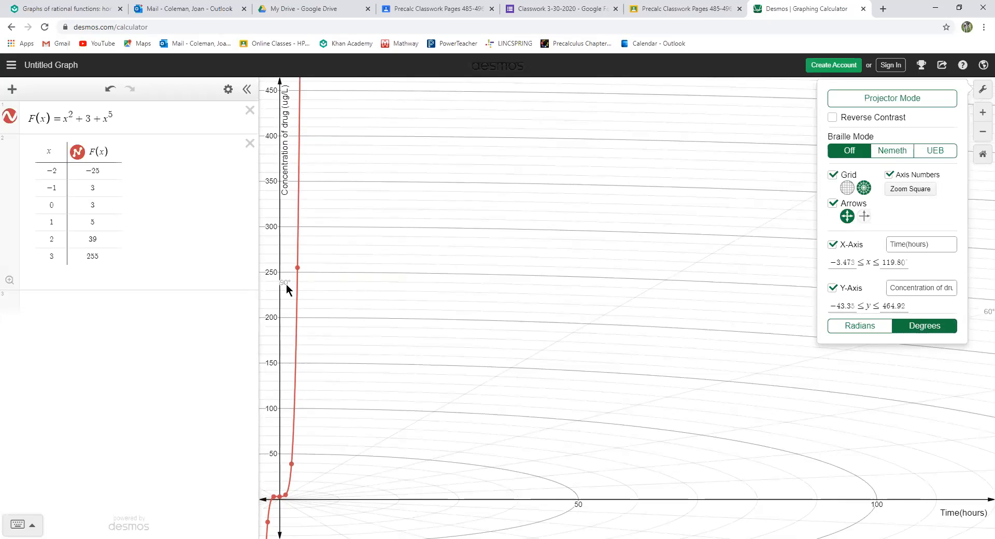
# - Restore radians and the rectangular grid, and close the graph settings
pyautogui.click(876, 327)
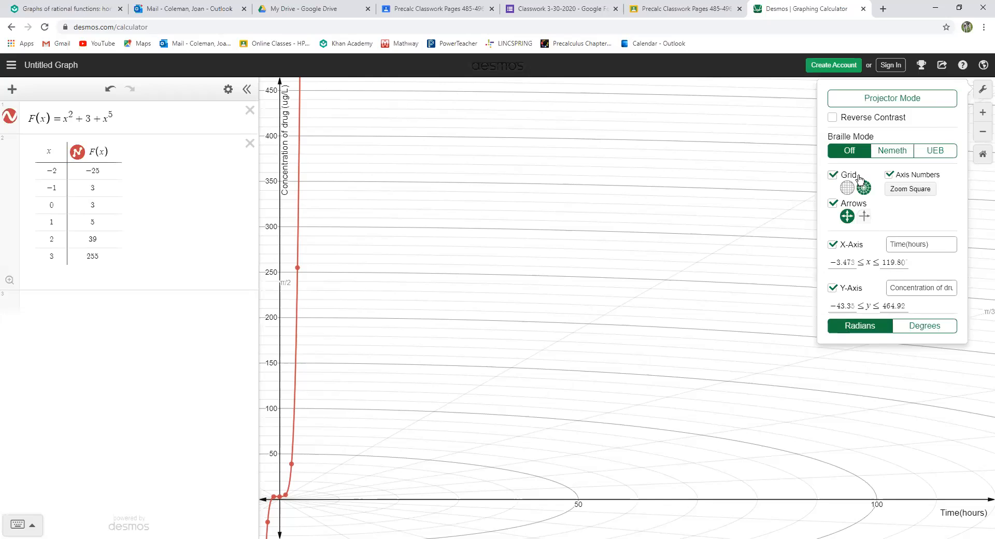
pyautogui.click(847, 188)
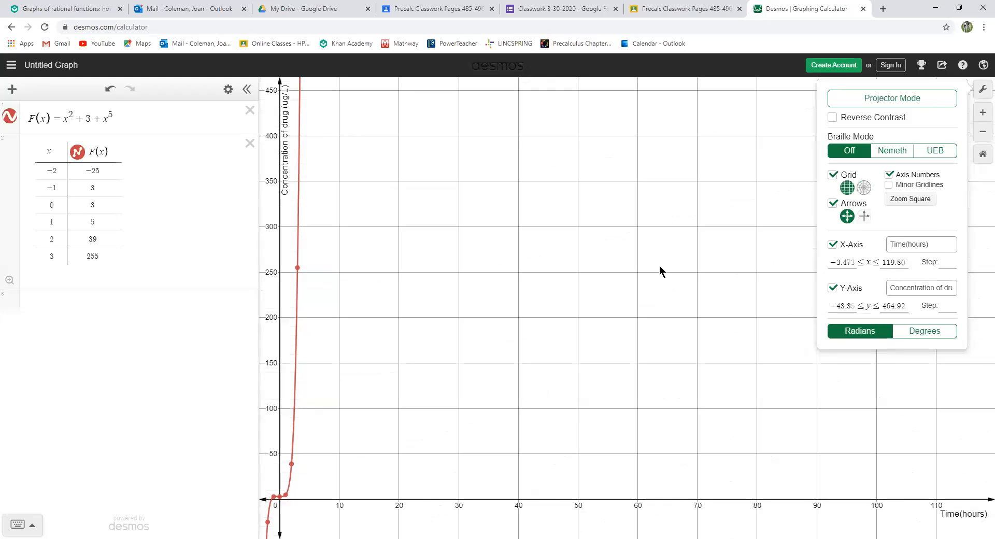
pyautogui.click(982, 93)
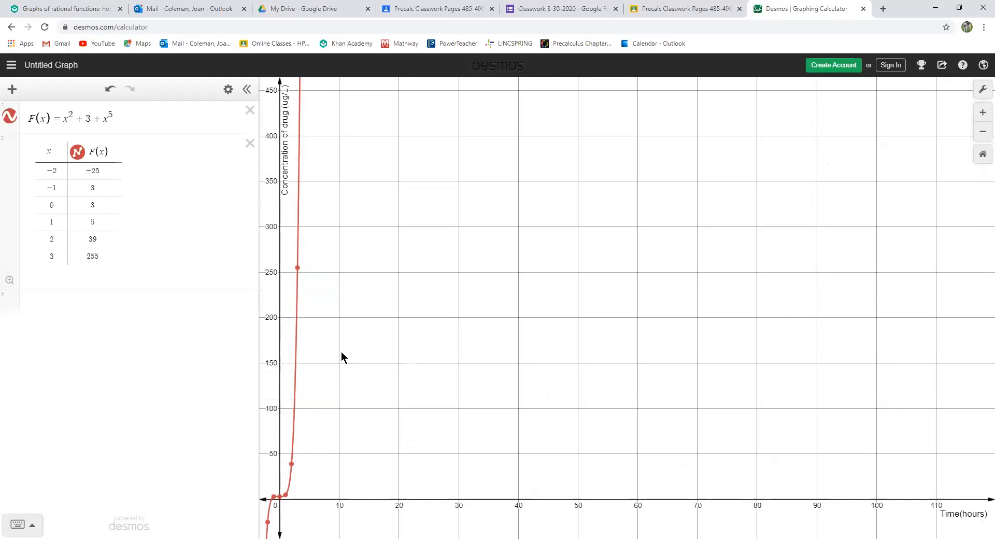
# - Graph the rational function 200x/(x+2) as a new expression below the value table
pyautogui.moveTo(342, 357); pyautogui.dragTo(467, 247)
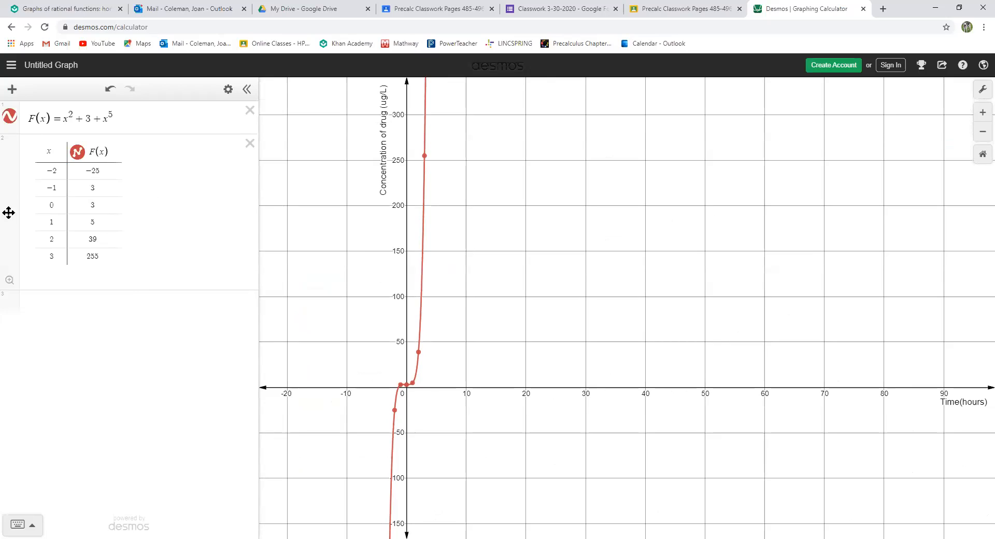
pyautogui.click(49, 304)
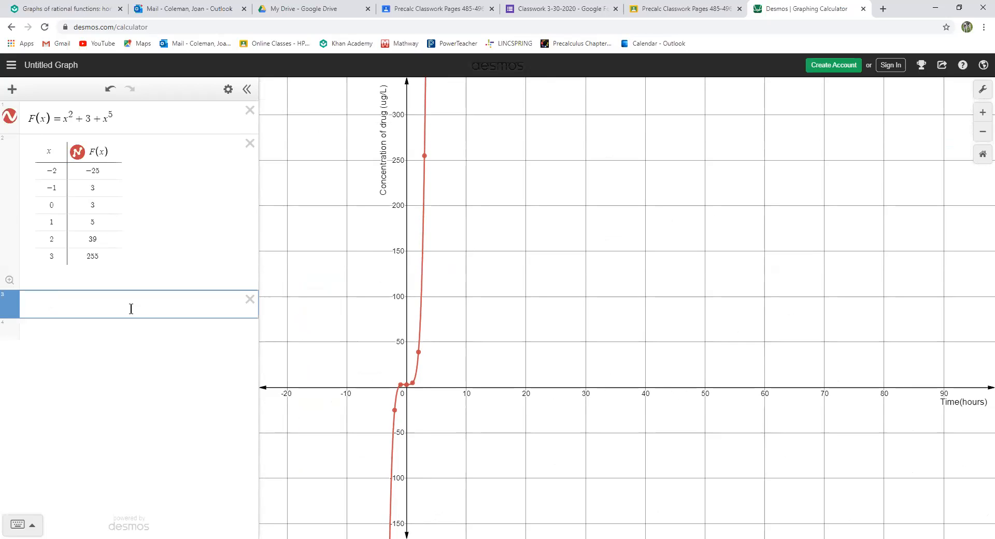
pyautogui.write('20')
pyautogui.click(449, 310)
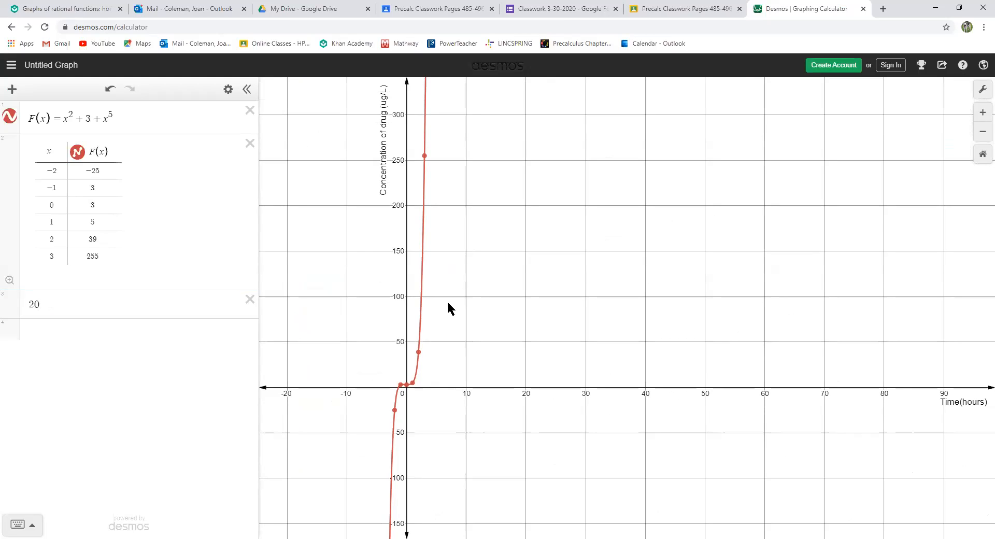
pyautogui.click(73, 307)
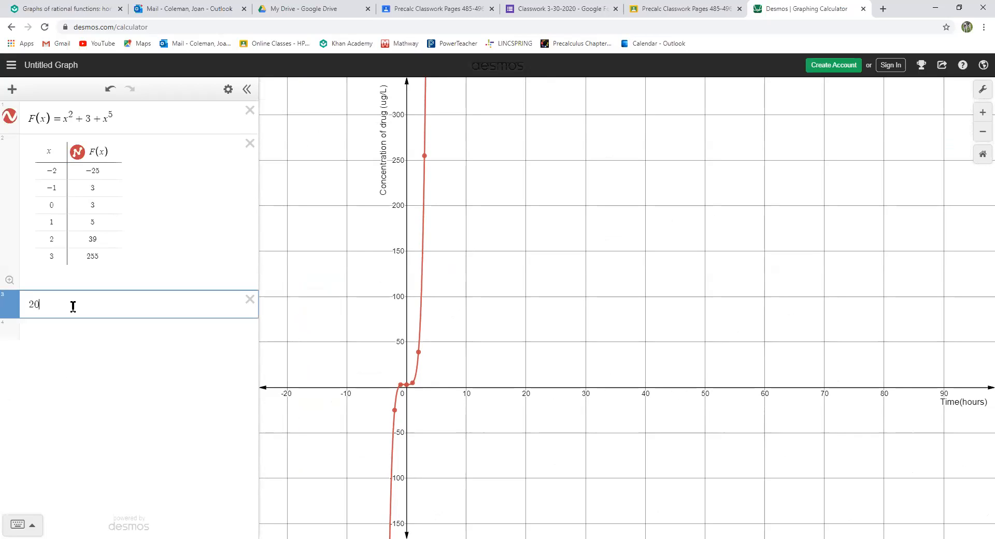
pyautogui.write('0x/')
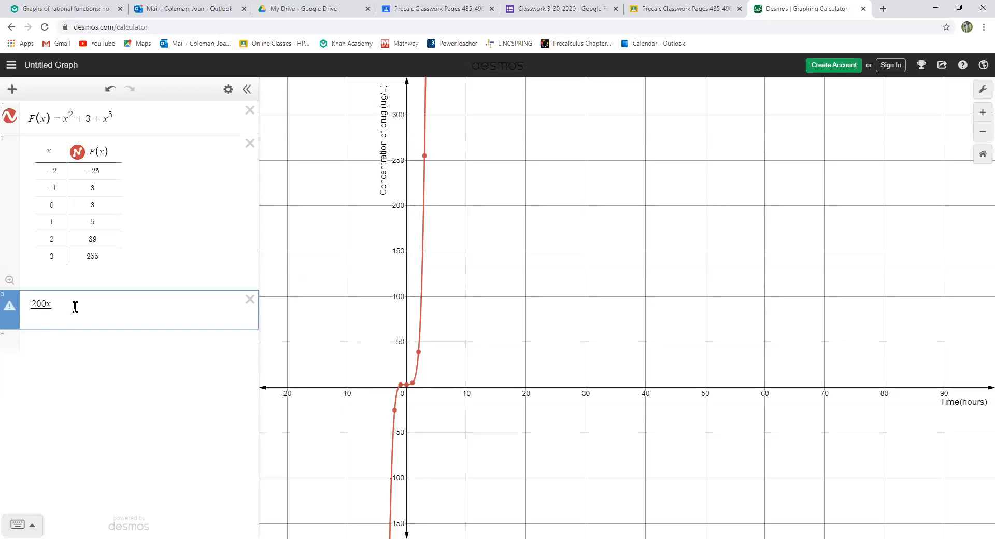
pyautogui.write('x+2')
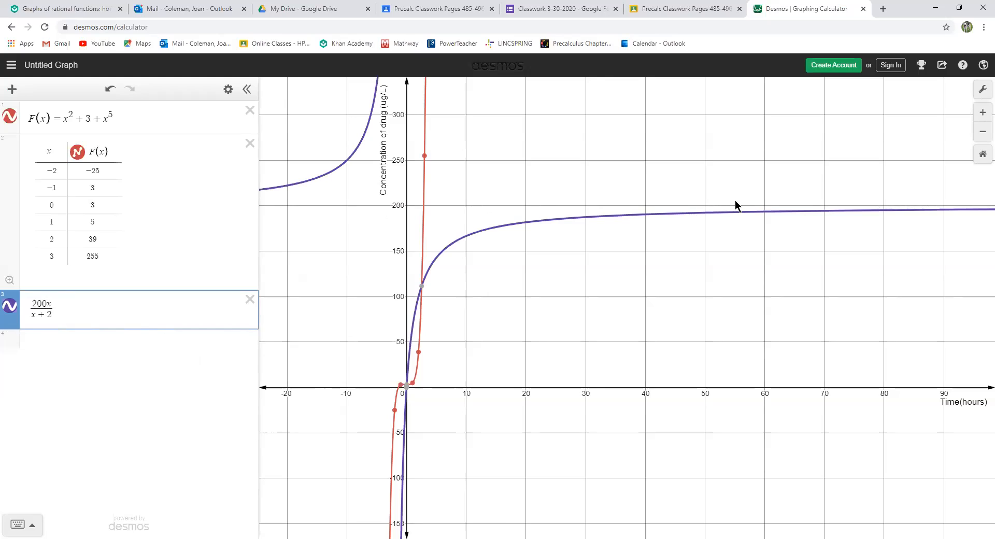
# - Add the vertical line x = -2 and the horizontal line y = 200 as asymptotes of the rational function
pyautogui.click(51, 344)
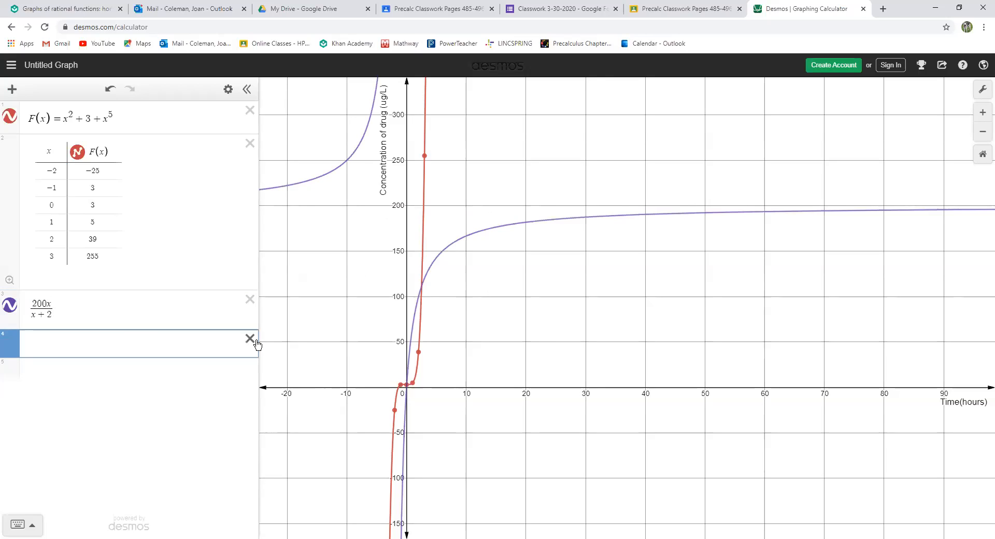
pyautogui.write('=-2')
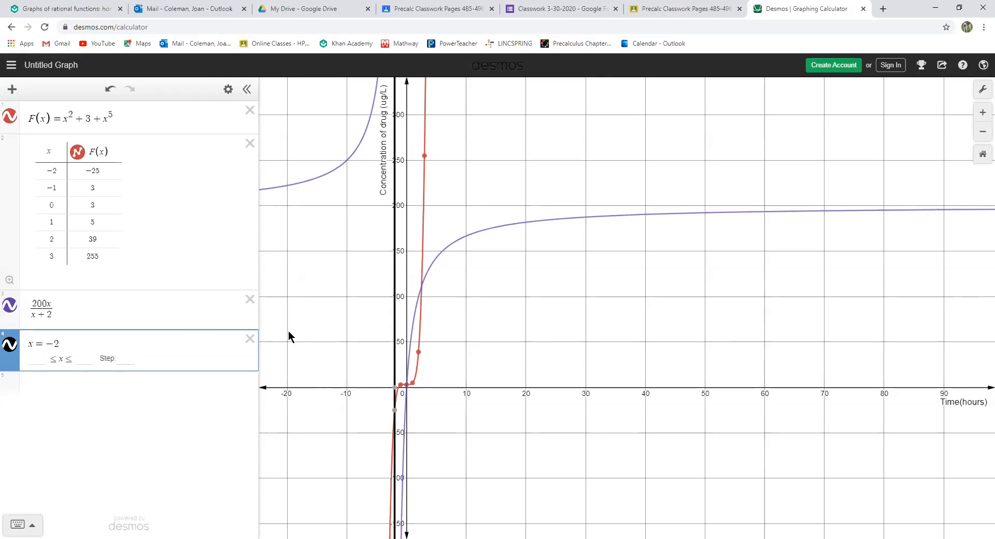
pyautogui.press('Return')
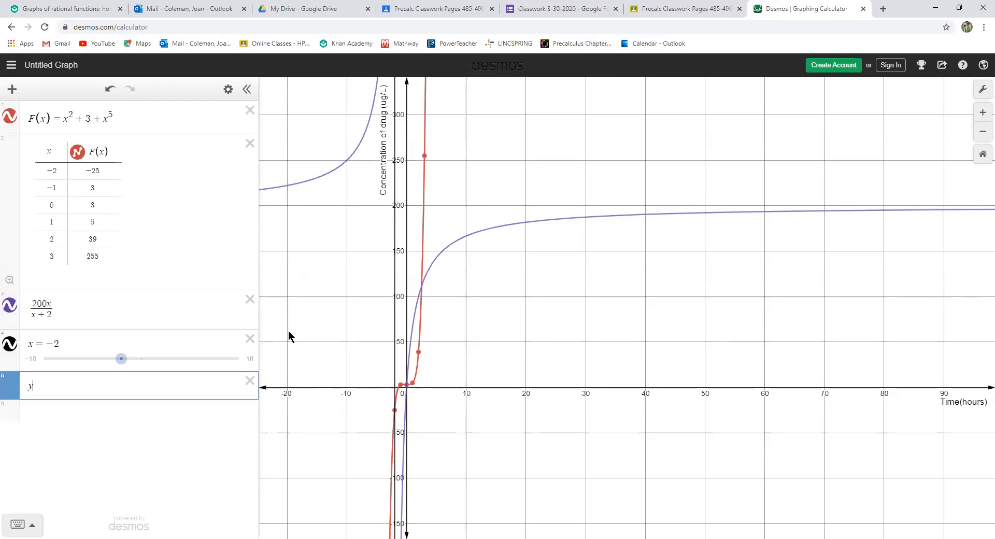
pyautogui.write('y = 200')
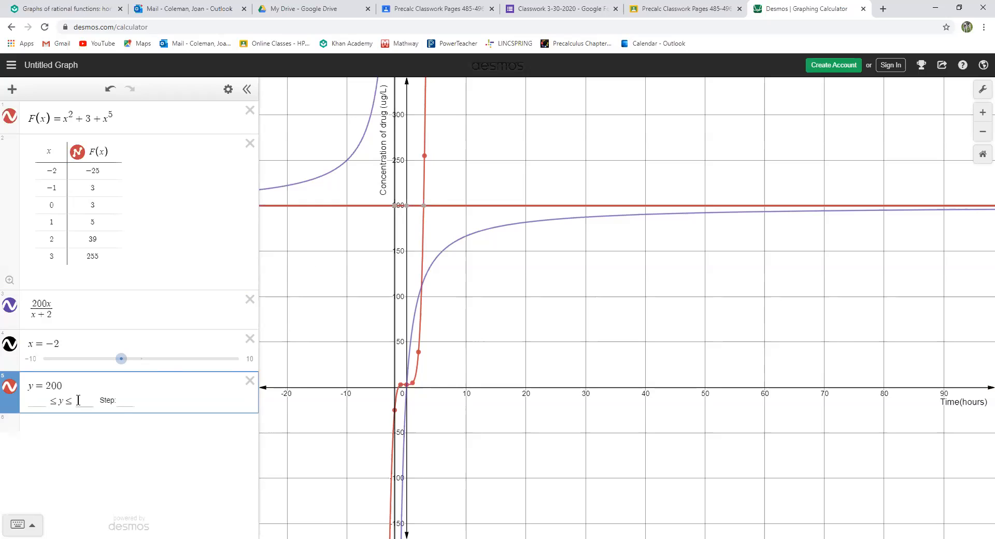
pyautogui.press('Return')
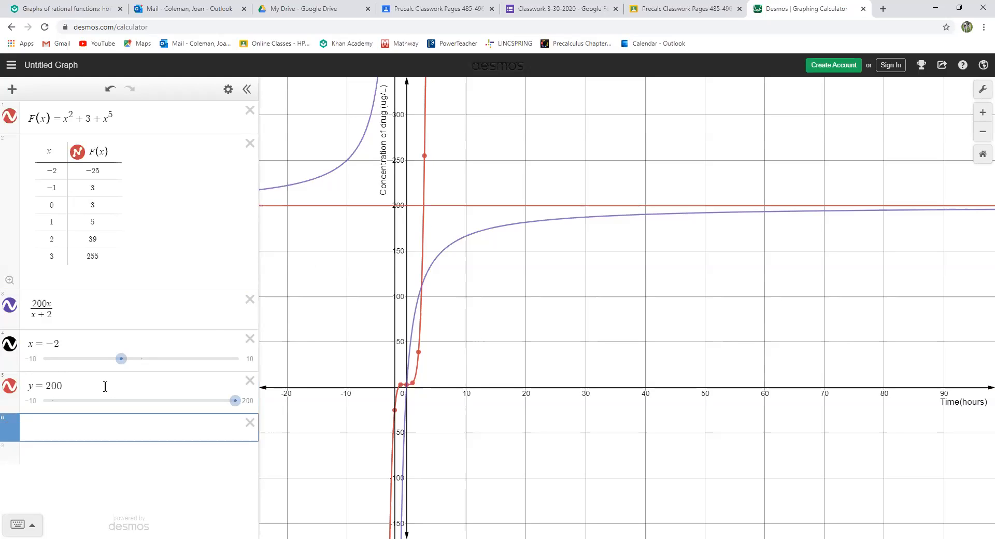
pyautogui.moveTo(235, 402)
pyautogui.mouseDown()
pyautogui.moveTo(126, 403)
pyautogui.moveTo(240, 401)
pyautogui.mouseUp()
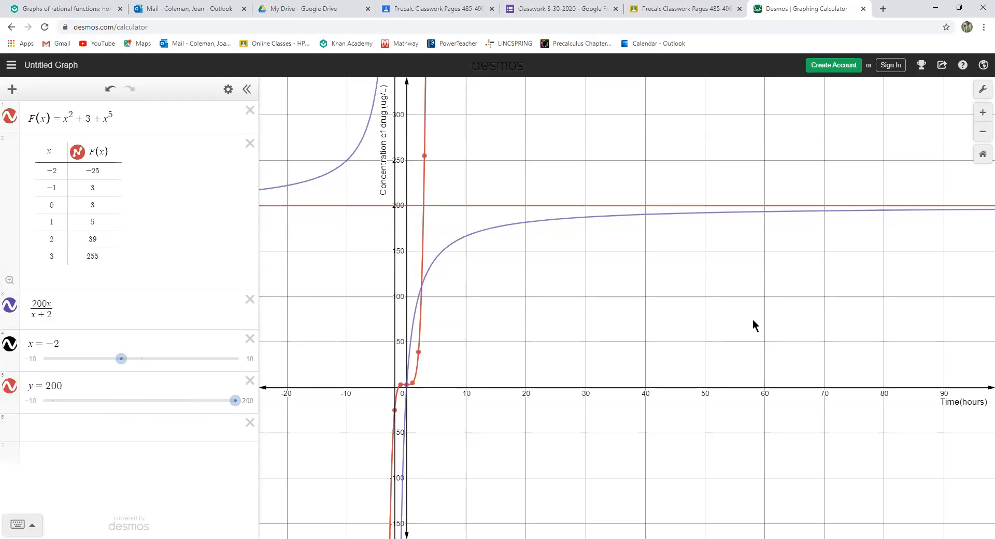
# - Examine how the rational curve behaves relative to the line y = 200 at large time values, and return to the origin
pyautogui.moveTo(844, 302); pyautogui.dragTo(259, 313)
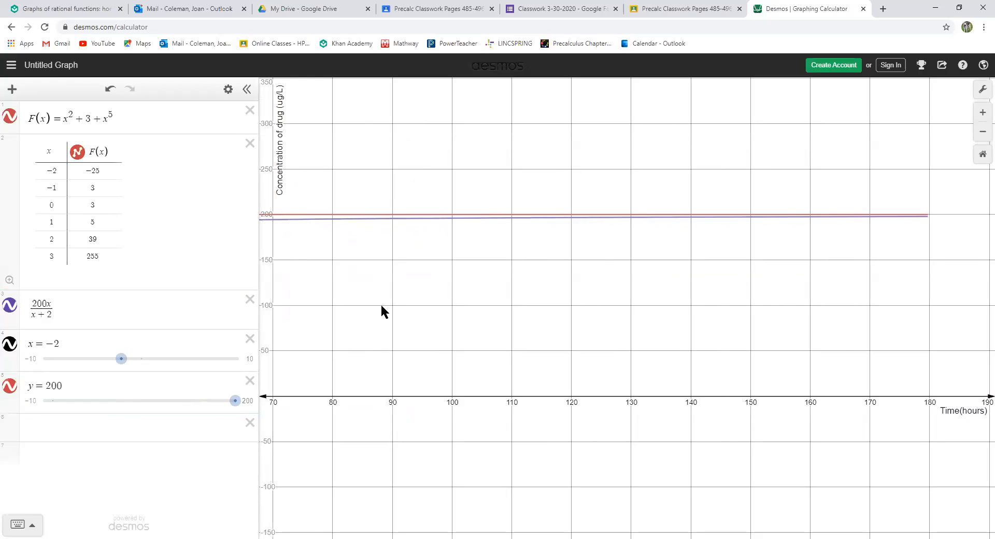
pyautogui.moveTo(858, 309); pyautogui.dragTo(463, 309)
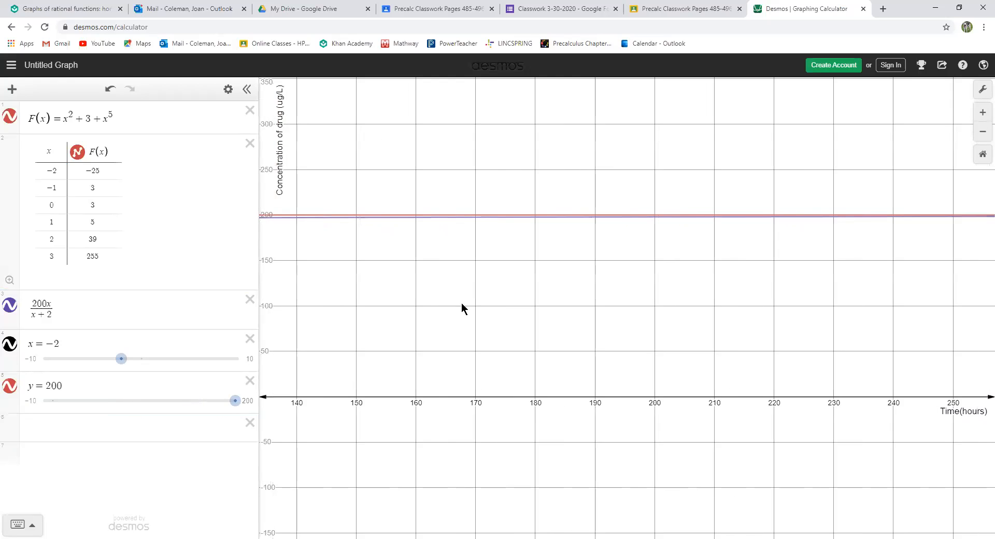
pyautogui.moveTo(891, 304); pyautogui.dragTo(591, 310)
pyautogui.moveTo(879, 287); pyautogui.dragTo(553, 309)
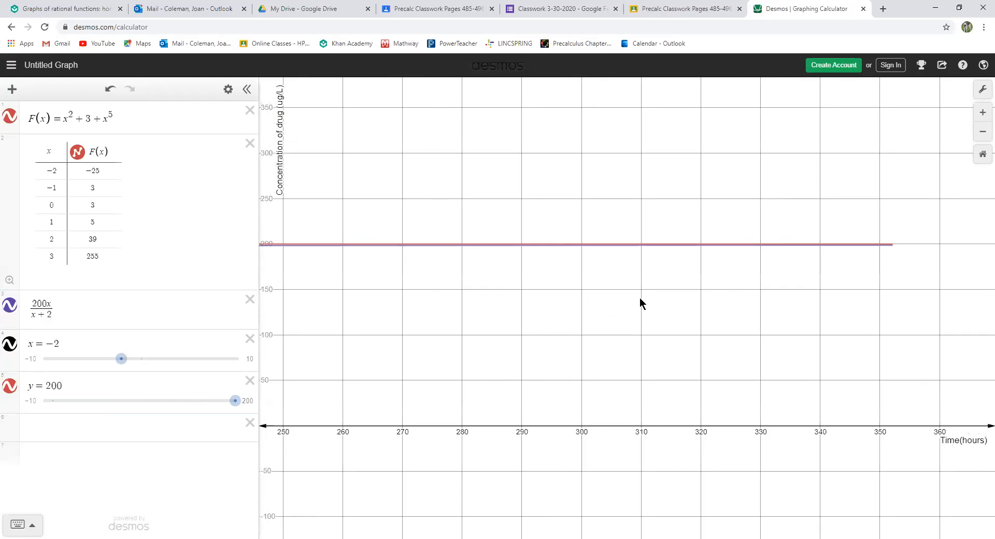
pyautogui.moveTo(944, 299); pyautogui.dragTo(648, 306)
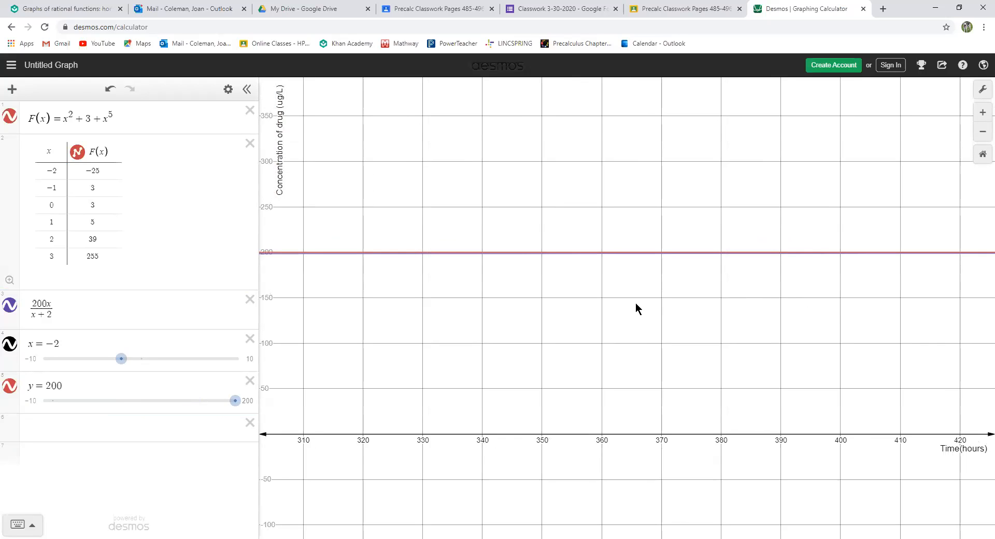
pyautogui.moveTo(879, 286); pyautogui.dragTo(630, 300)
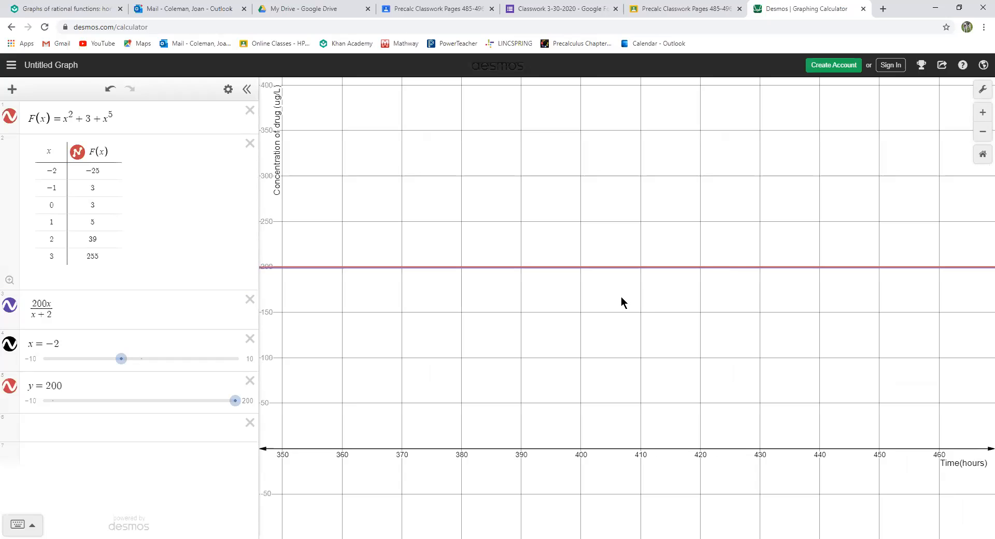
pyautogui.moveTo(406, 328); pyautogui.dragTo(968, 337)
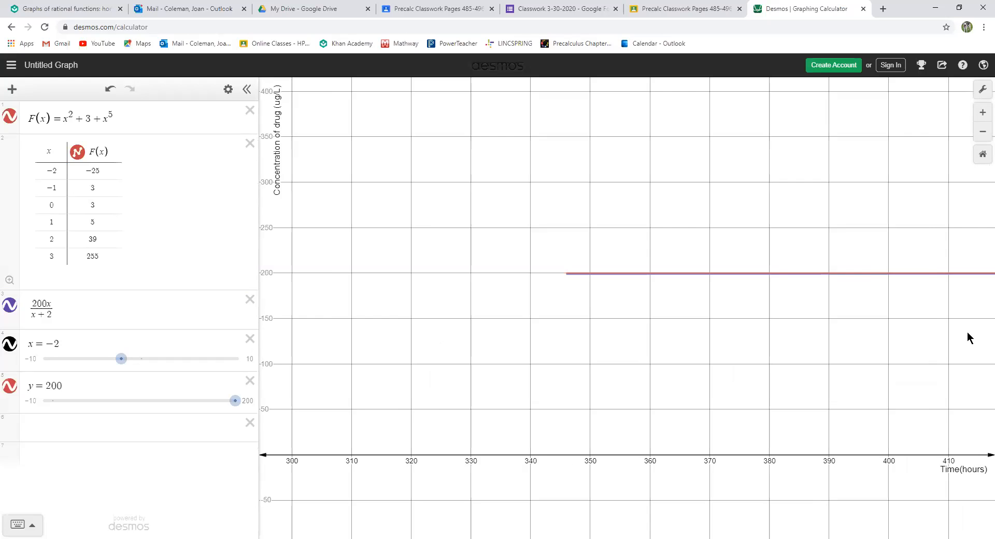
pyautogui.moveTo(462, 338); pyautogui.dragTo(835, 325)
pyautogui.moveTo(498, 327); pyautogui.dragTo(865, 311)
pyautogui.moveTo(395, 308); pyautogui.dragTo(768, 301)
pyautogui.moveTo(402, 306); pyautogui.dragTo(689, 304)
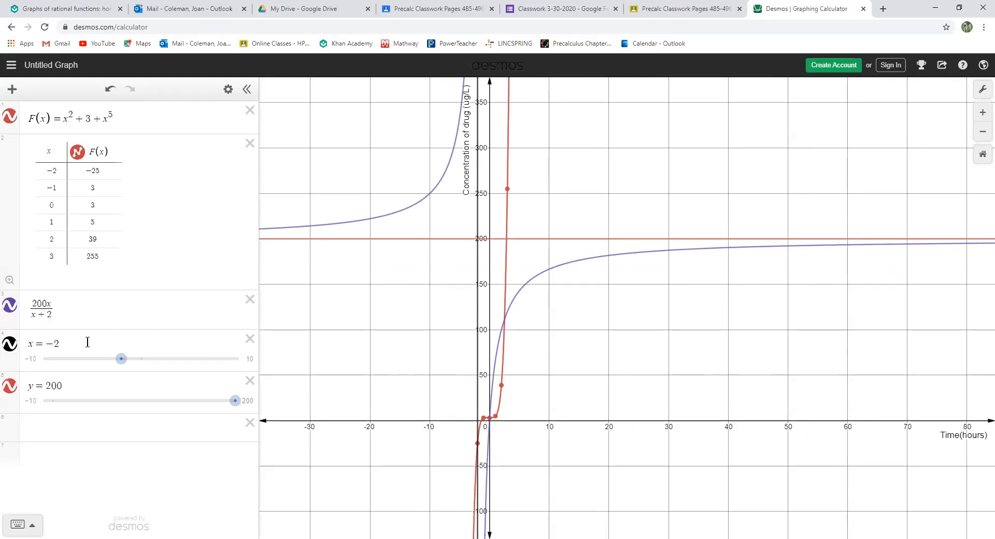
# - Examine how the rational curve behaves relative to the line x = -2 at large y-values, and return to the origin
pyautogui.moveTo(519, 184); pyautogui.dragTo(520, 507)
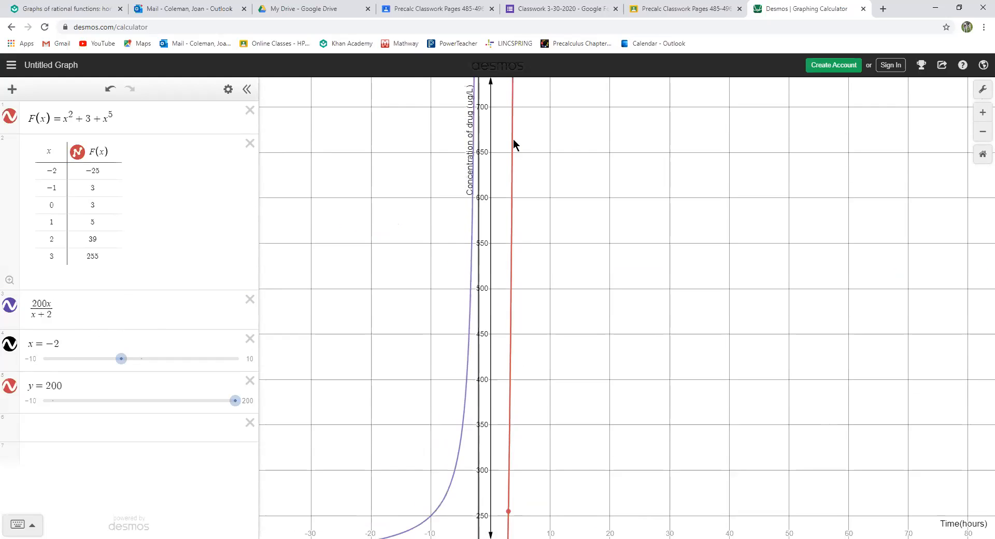
pyautogui.click(512, 322)
pyautogui.moveTo(499, 203); pyautogui.dragTo(529, 460)
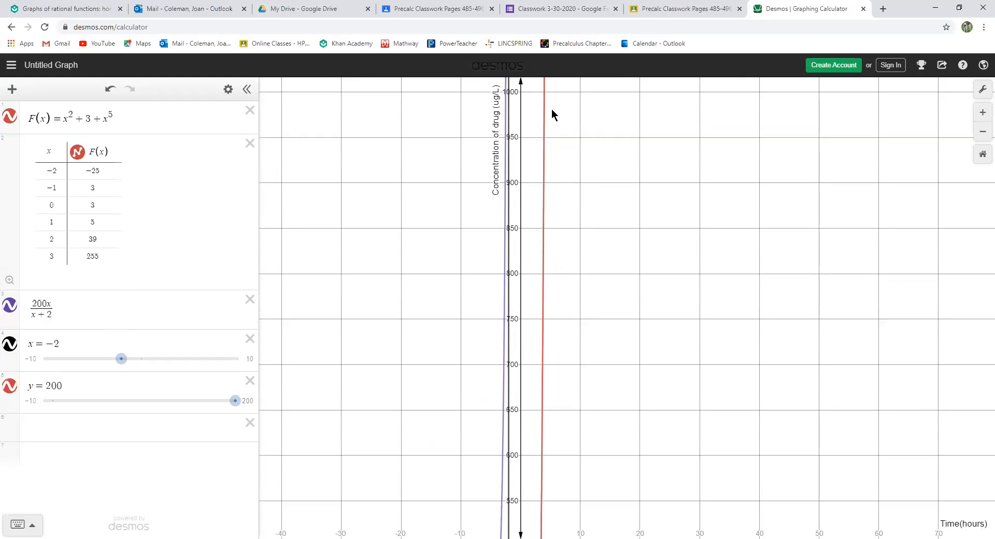
pyautogui.moveTo(555, 117); pyautogui.dragTo(551, 424)
pyautogui.moveTo(590, 88); pyautogui.dragTo(580, 338)
pyautogui.moveTo(573, 147); pyautogui.dragTo(572, 306)
pyautogui.moveTo(547, 140); pyautogui.dragTo(547, 332)
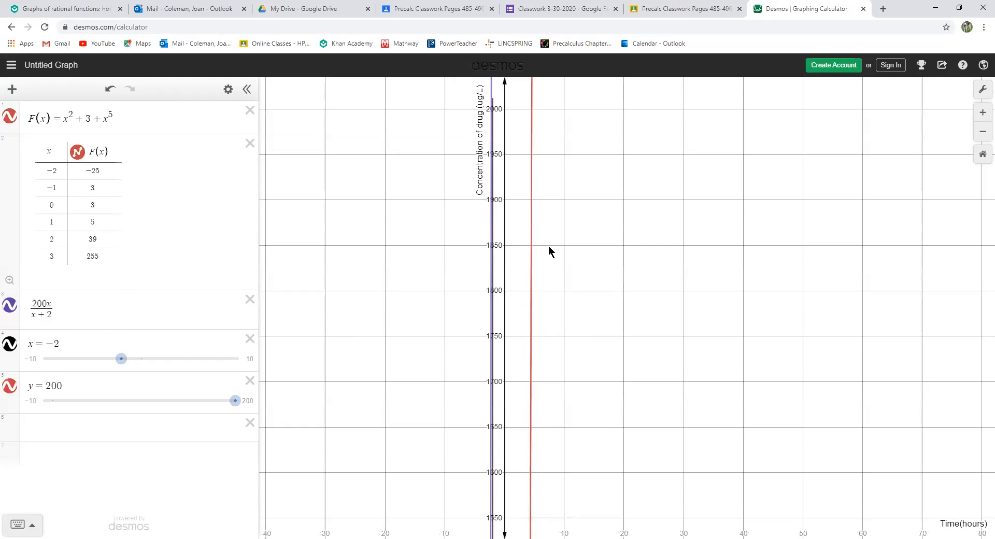
pyautogui.moveTo(544, 117); pyautogui.dragTo(543, 253)
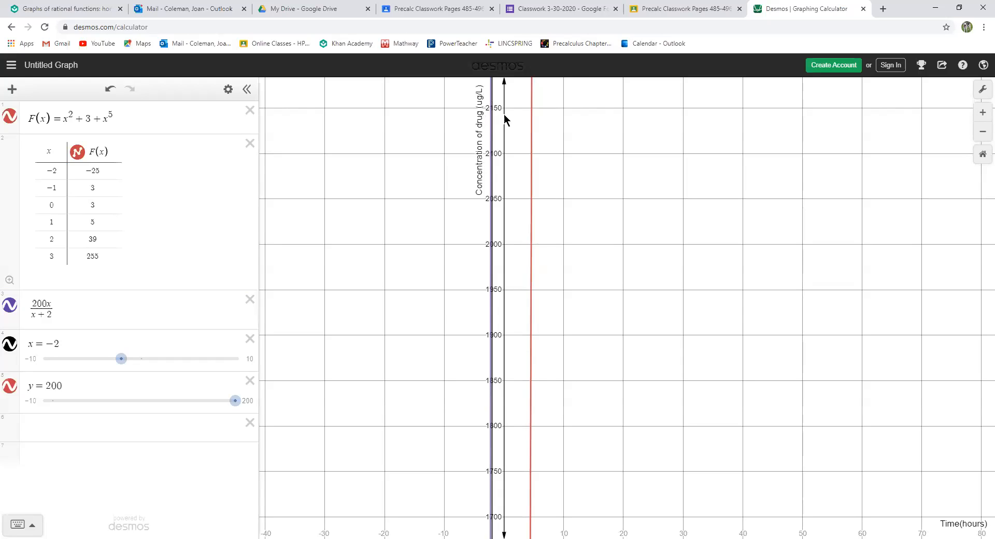
pyautogui.moveTo(575, 265); pyautogui.dragTo(560, 91)
pyautogui.moveTo(566, 397); pyautogui.dragTo(563, 163)
pyautogui.moveTo(567, 326); pyautogui.dragTo(562, 130)
pyautogui.moveTo(568, 268); pyautogui.dragTo(563, 116)
pyautogui.moveTo(595, 315); pyautogui.dragTo(585, 99)
pyautogui.moveTo(638, 513); pyautogui.dragTo(629, 393)
pyautogui.moveTo(612, 428); pyautogui.dragTo(618, 277)
pyautogui.moveTo(579, 407); pyautogui.dragTo(577, 282)
pyautogui.moveTo(573, 448); pyautogui.dragTo(571, 272)
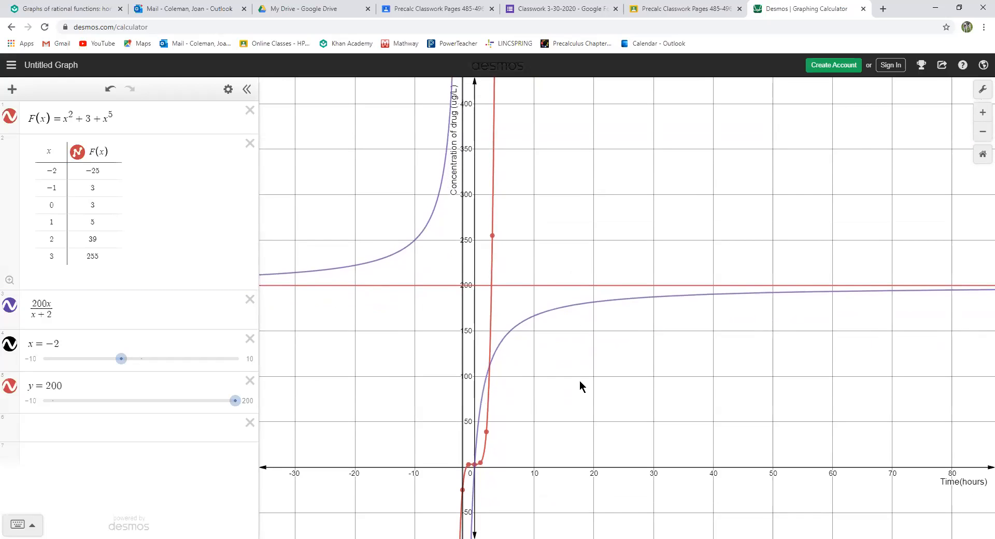
pyautogui.moveTo(582, 388); pyautogui.dragTo(478, 343)
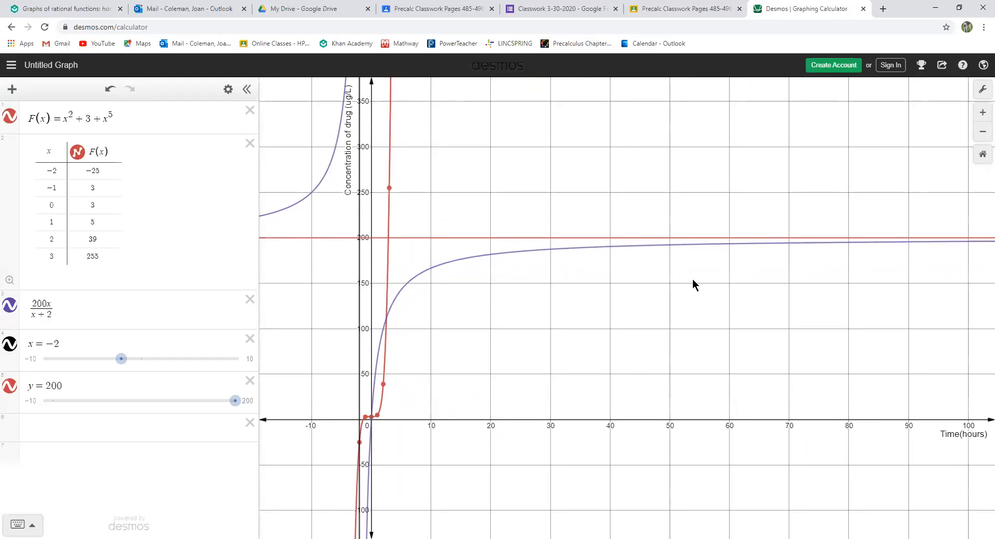